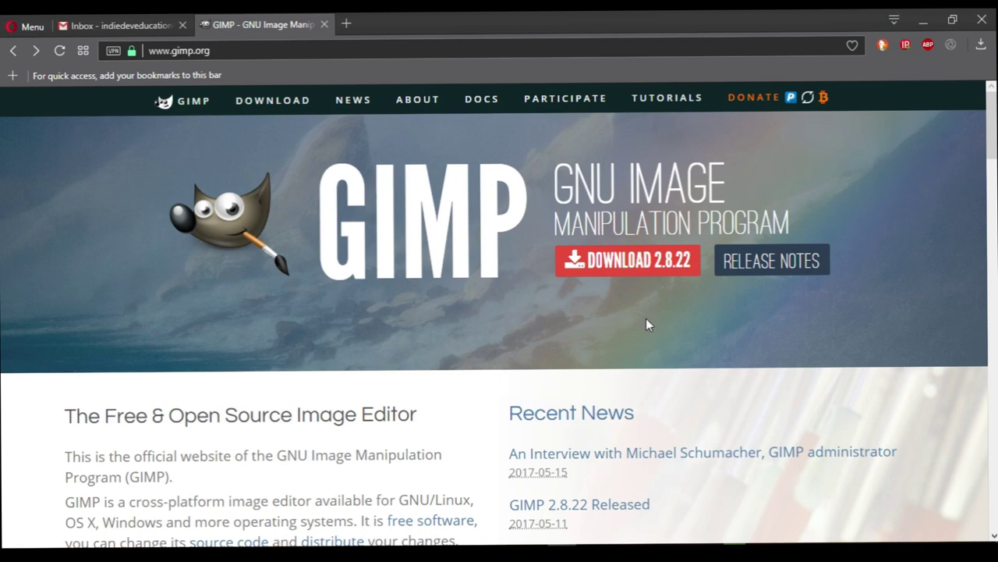
- Switch to GIMP and load lady_example.jpg from the TUTORIALS folder as a new image
click(921, 24)
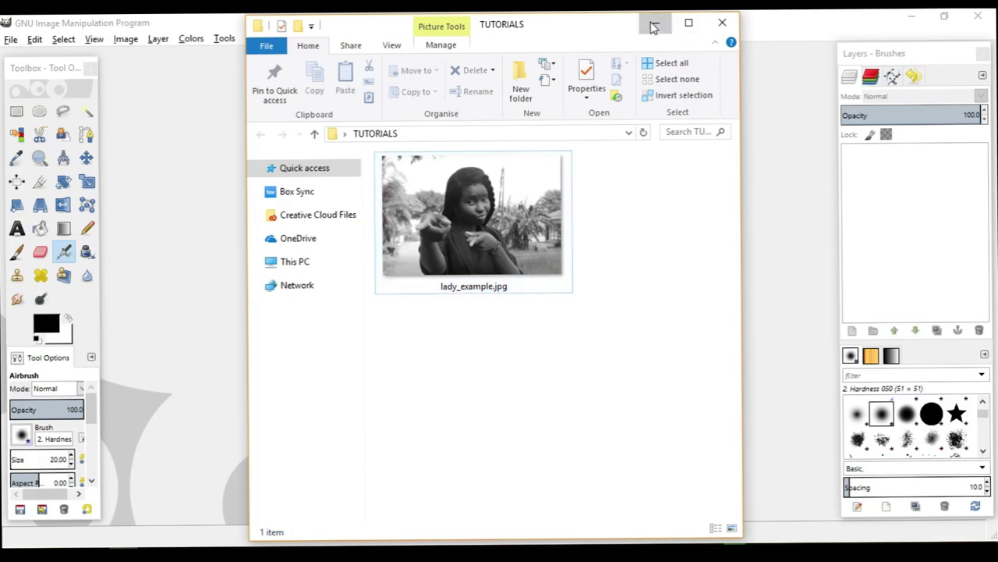
click(654, 27)
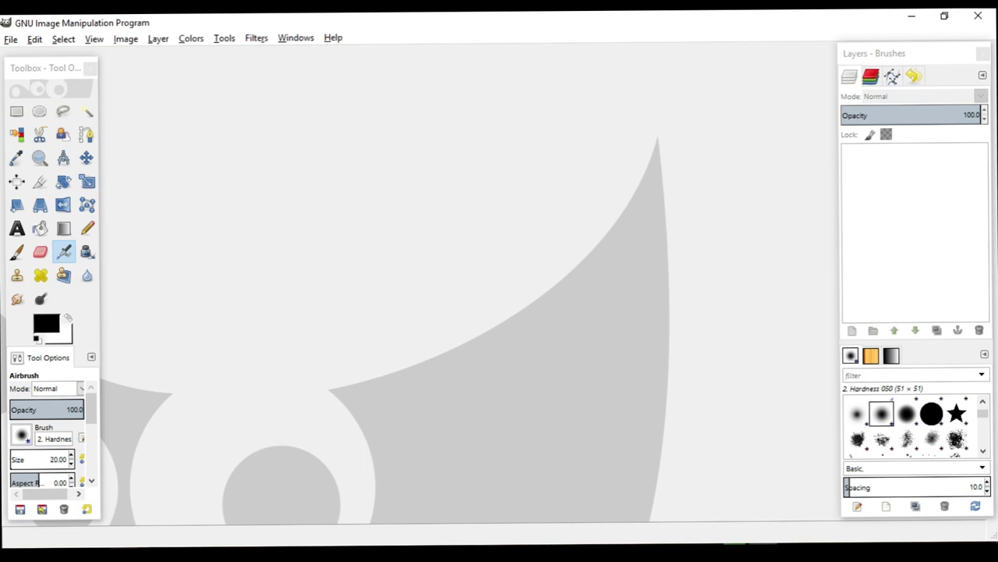
key(alt+Tab)
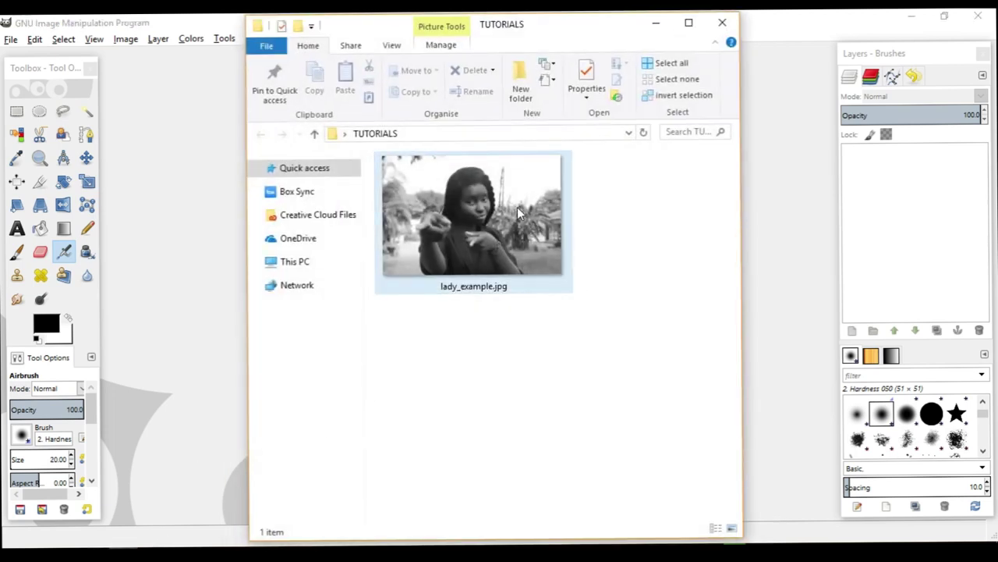
drag(519, 201, 202, 411)
drag(162, 333, 170, 264)
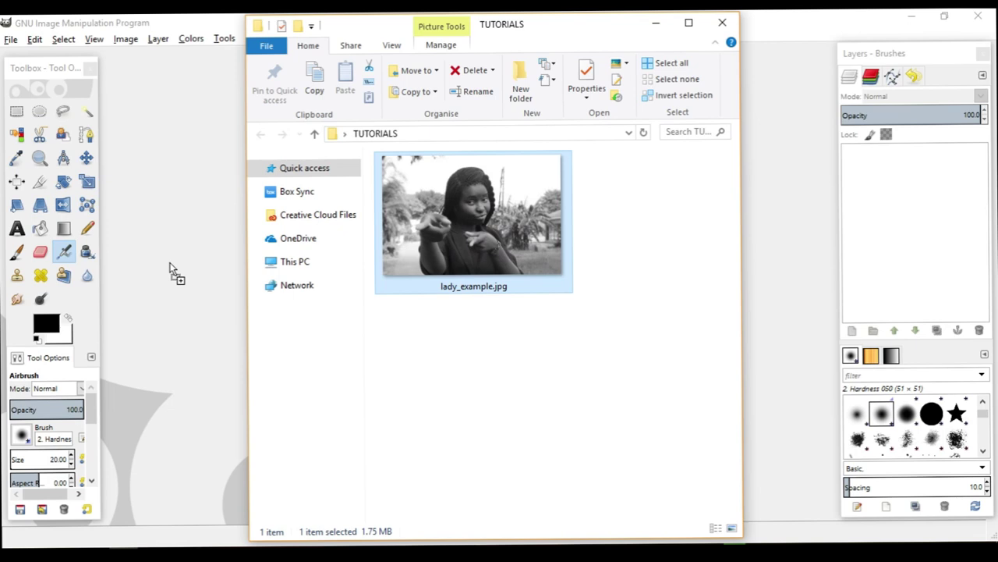
drag(169, 264, 176, 265)
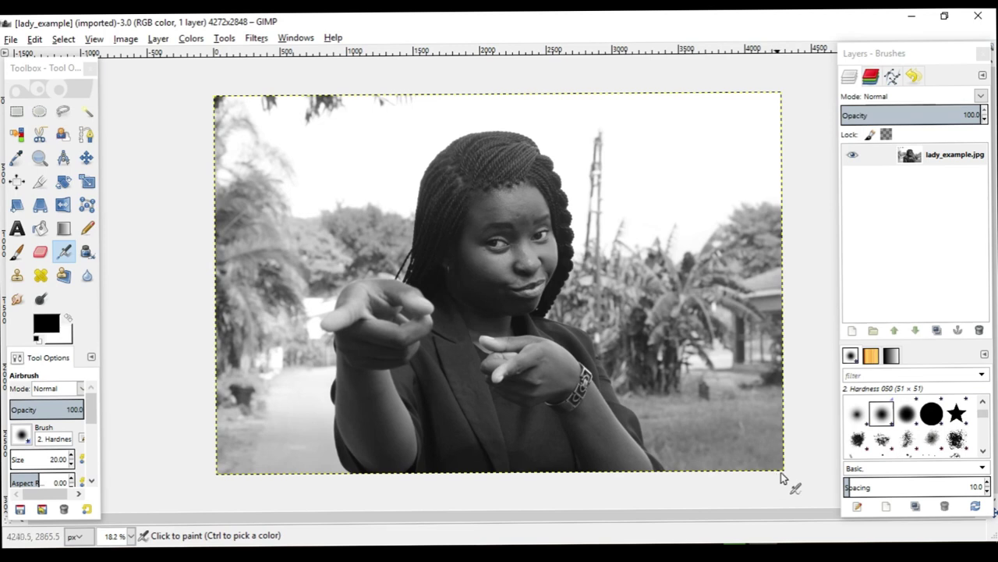
- Add an alpha channel to the lady_example.jpg layer
right_click(333, 227)
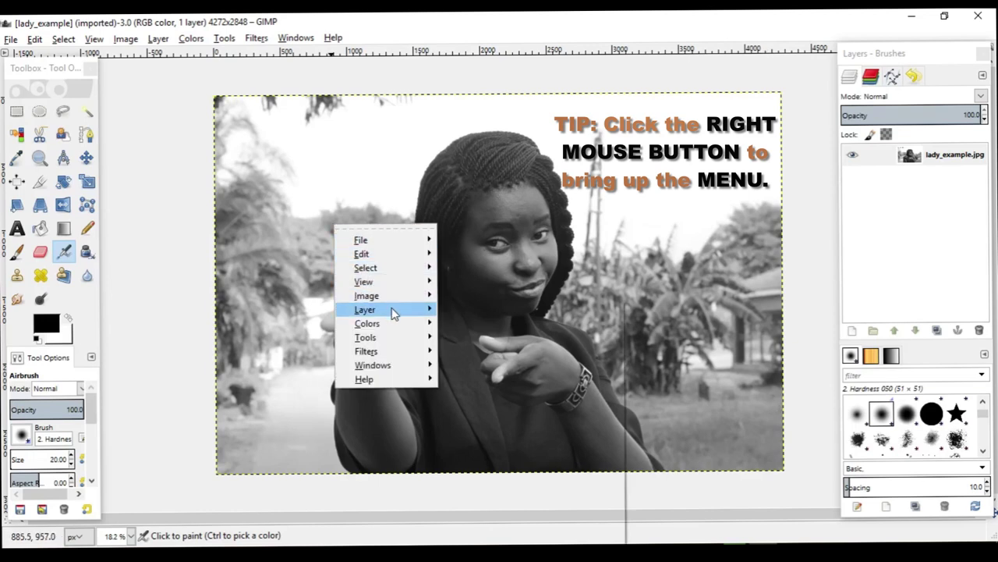
mouse_move(394, 312)
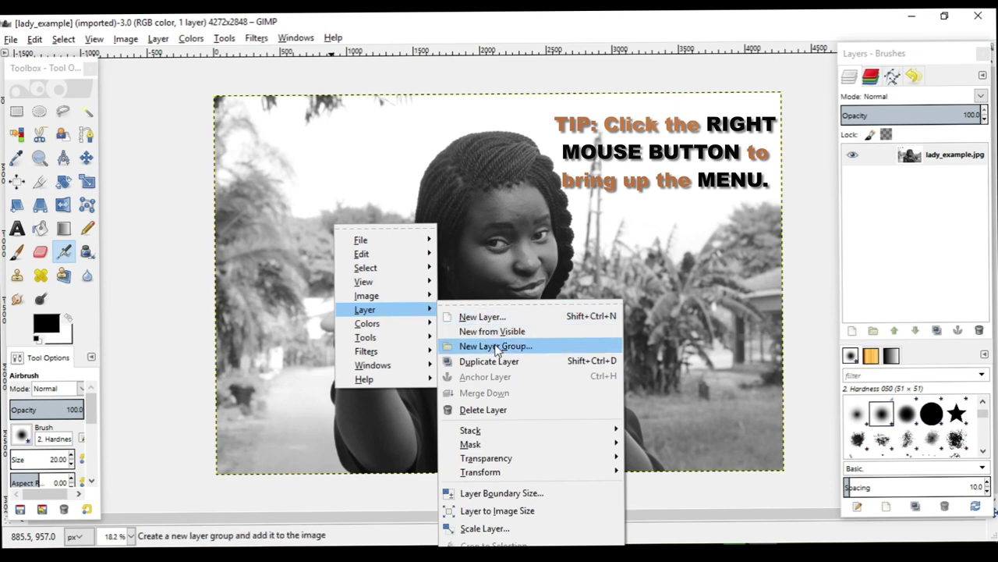
mouse_move(523, 465)
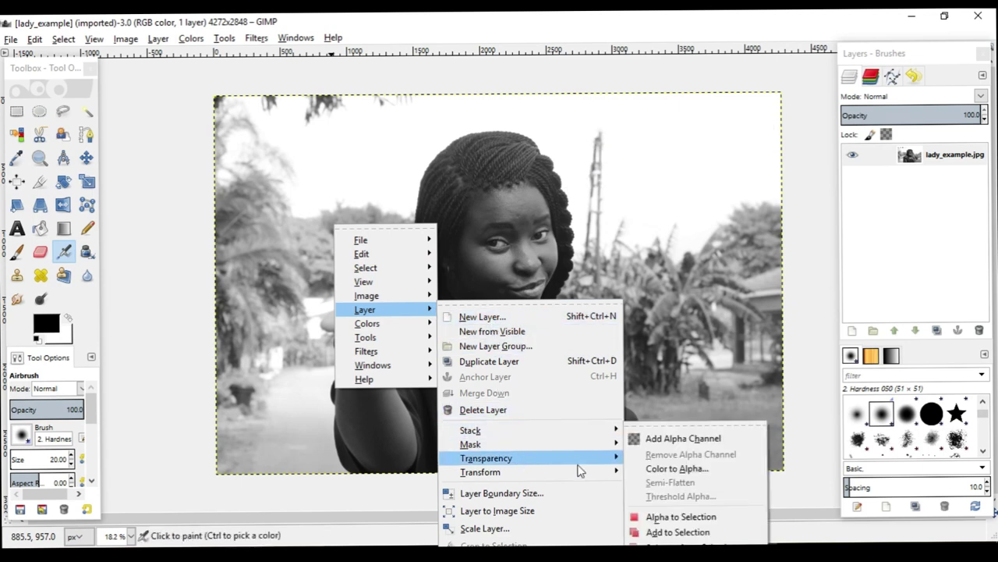
click(668, 440)
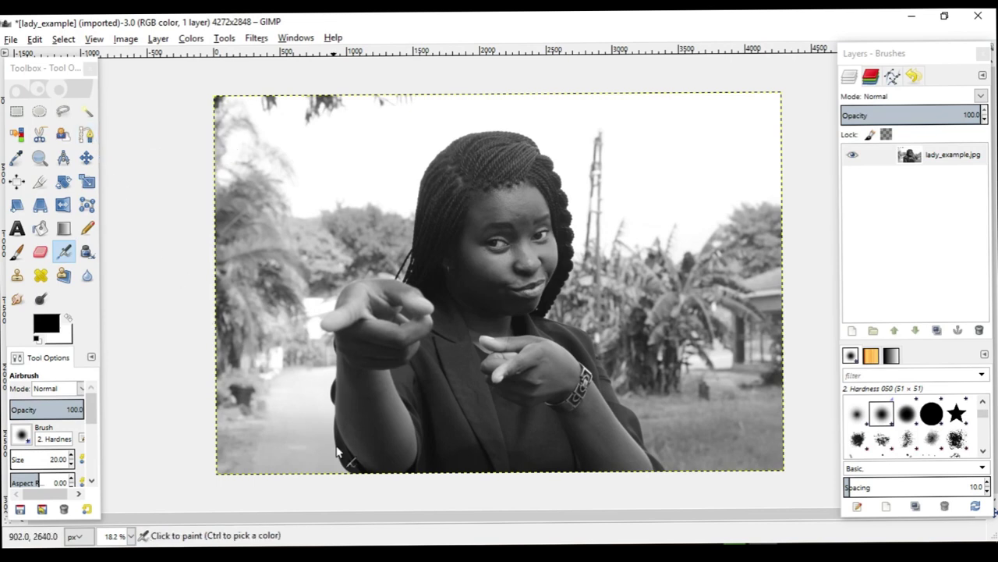
- Start a path with the Paths tool where the woman's sleeve meets the photo's lower edge beneath the raised forearm
click(131, 536)
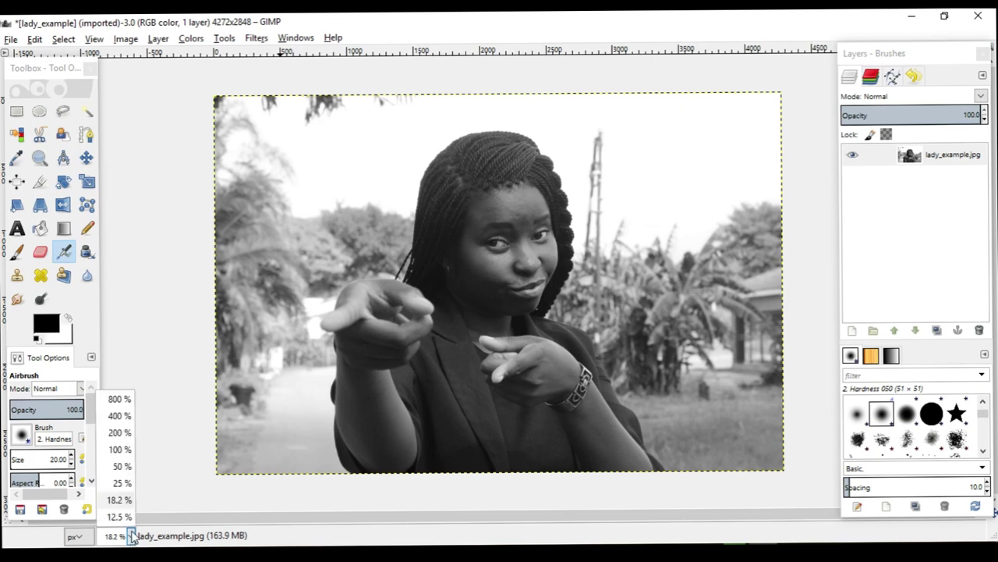
click(121, 466)
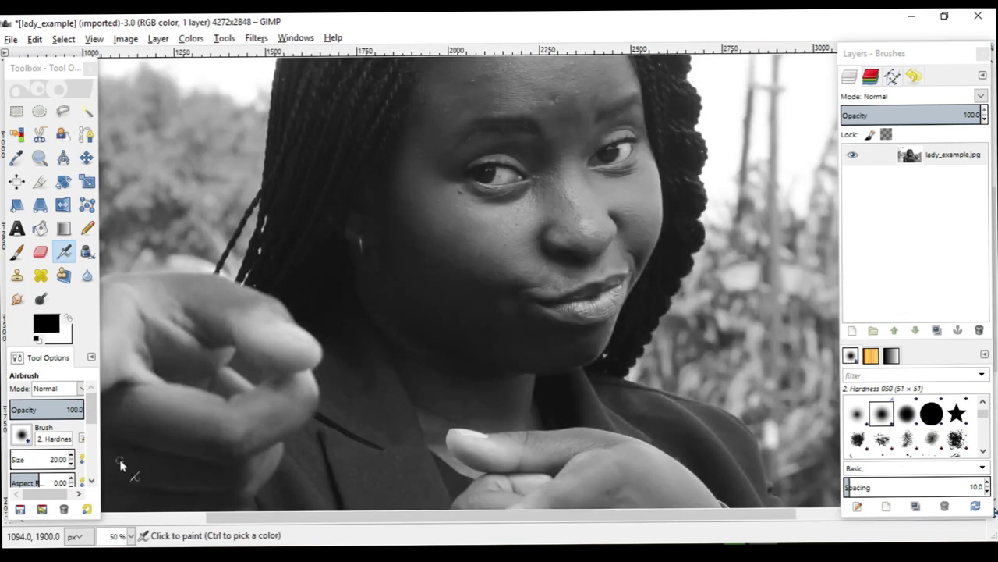
drag(267, 370, 546, 172)
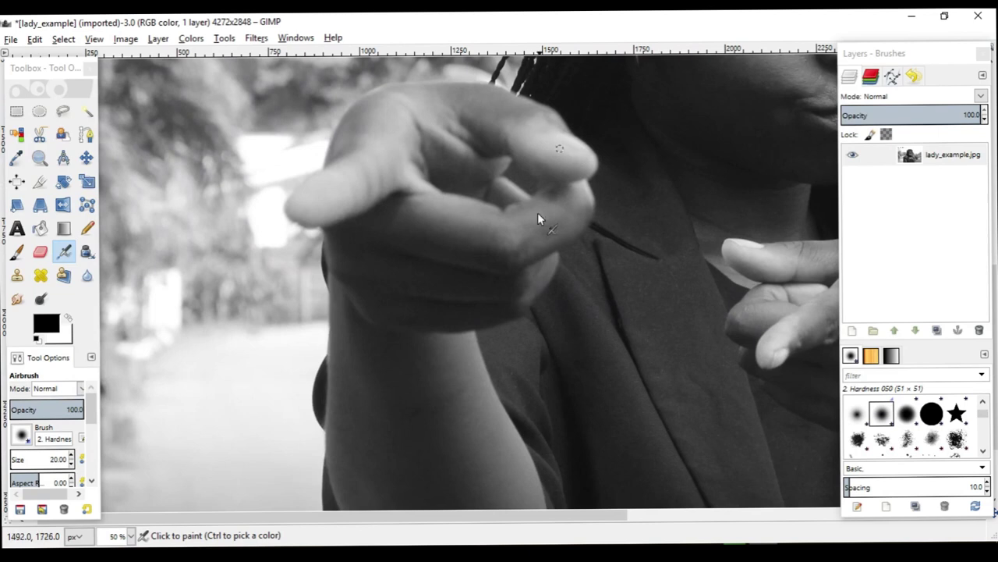
drag(520, 388, 505, 153)
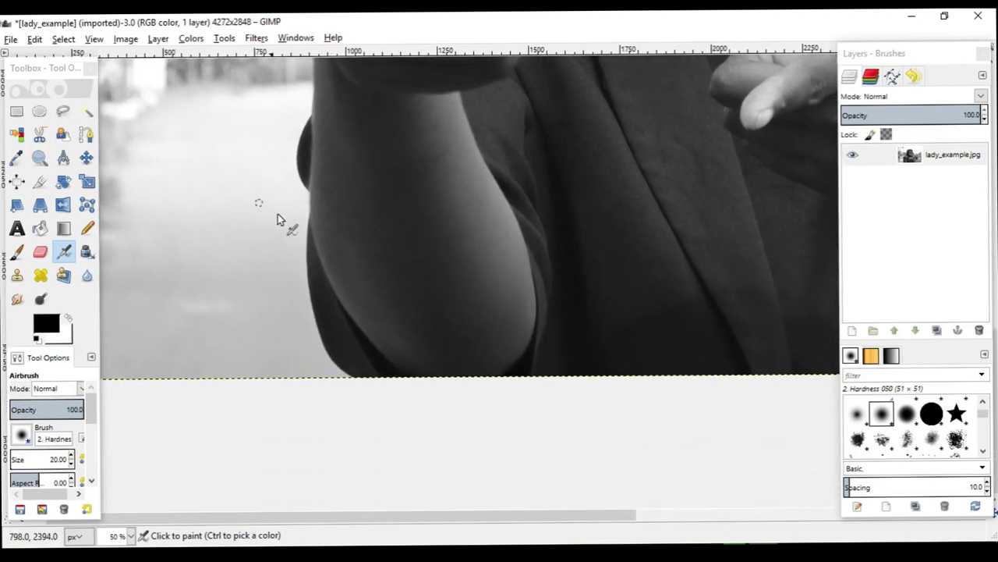
drag(323, 212, 323, 253)
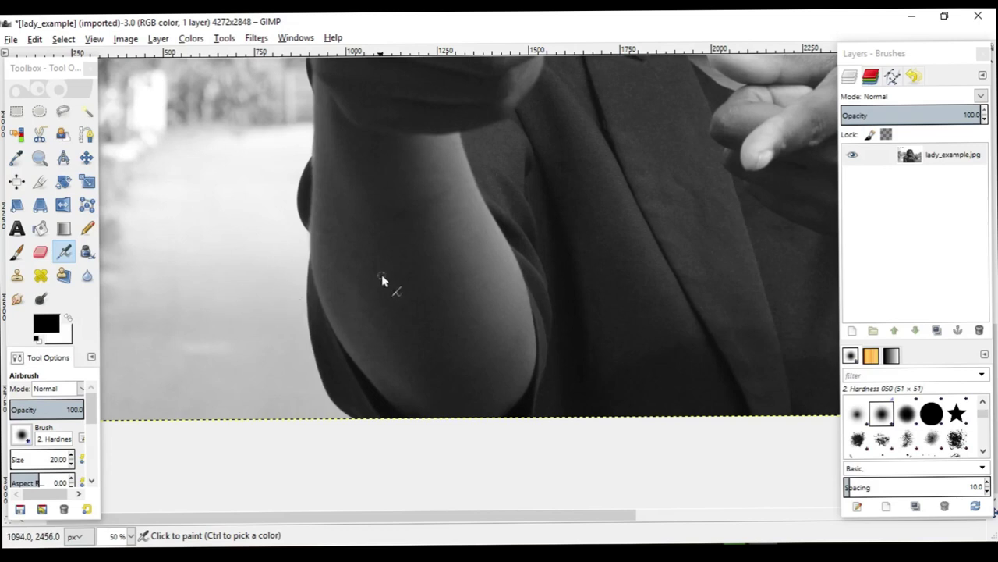
drag(381, 270, 381, 333)
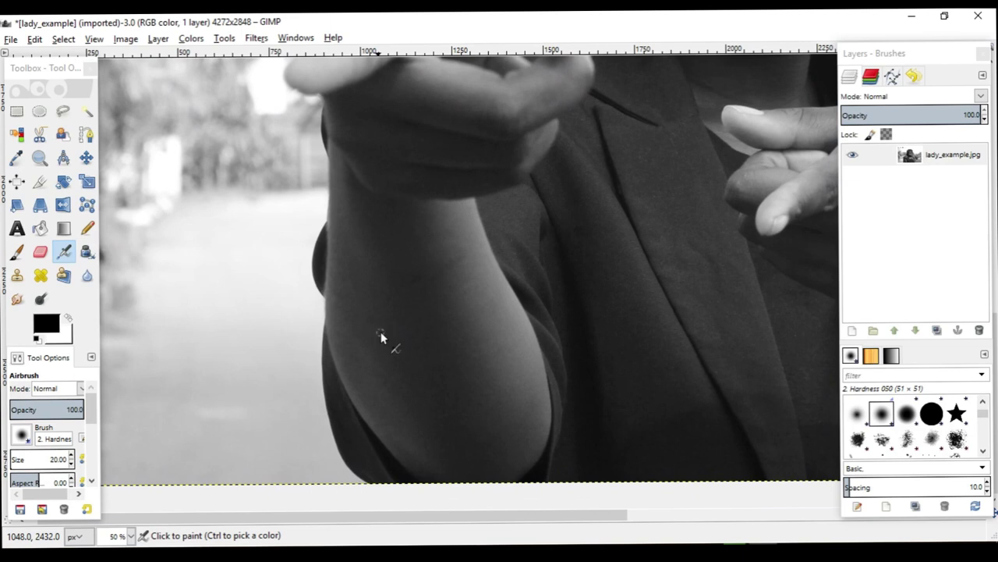
click(86, 136)
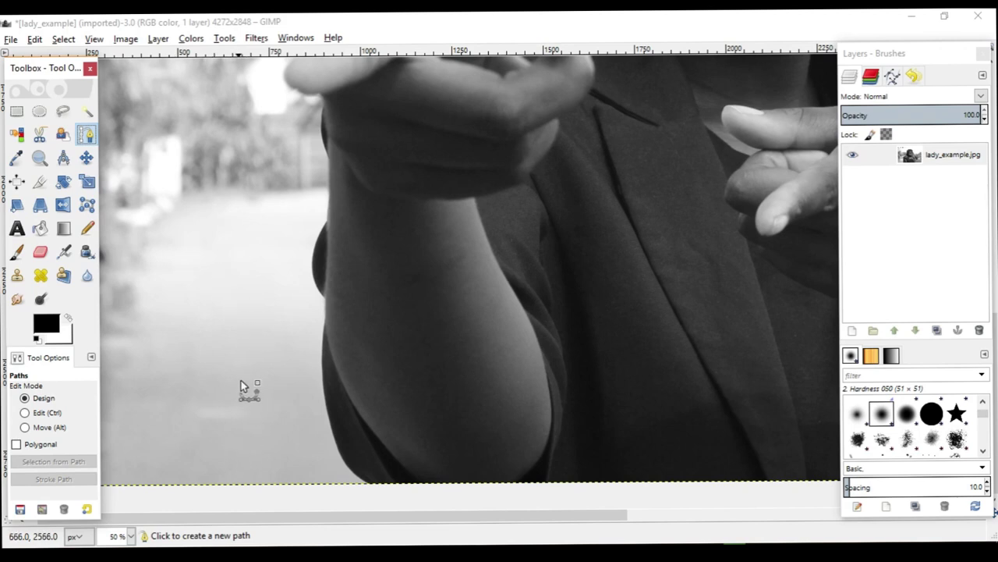
click(367, 482)
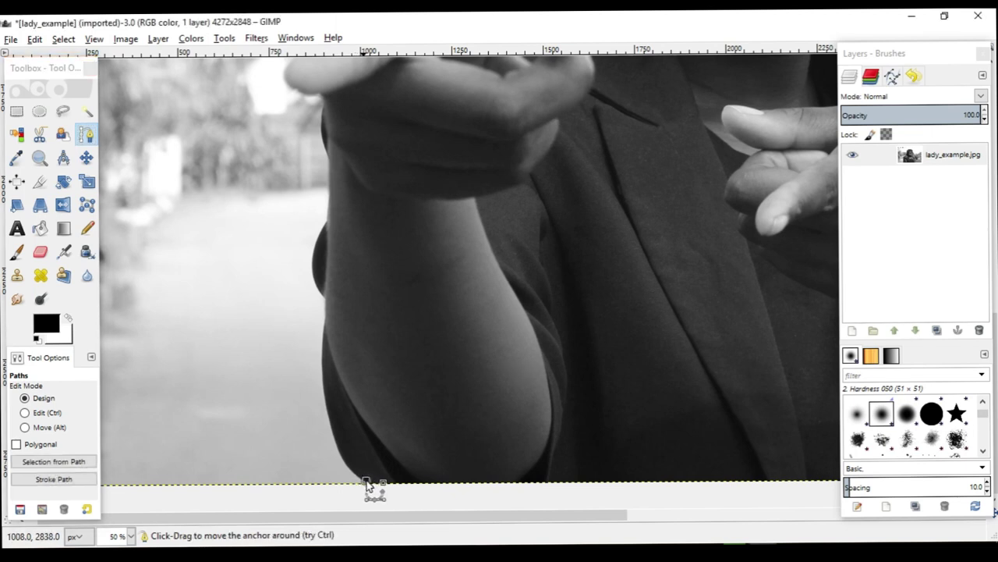
click(354, 472)
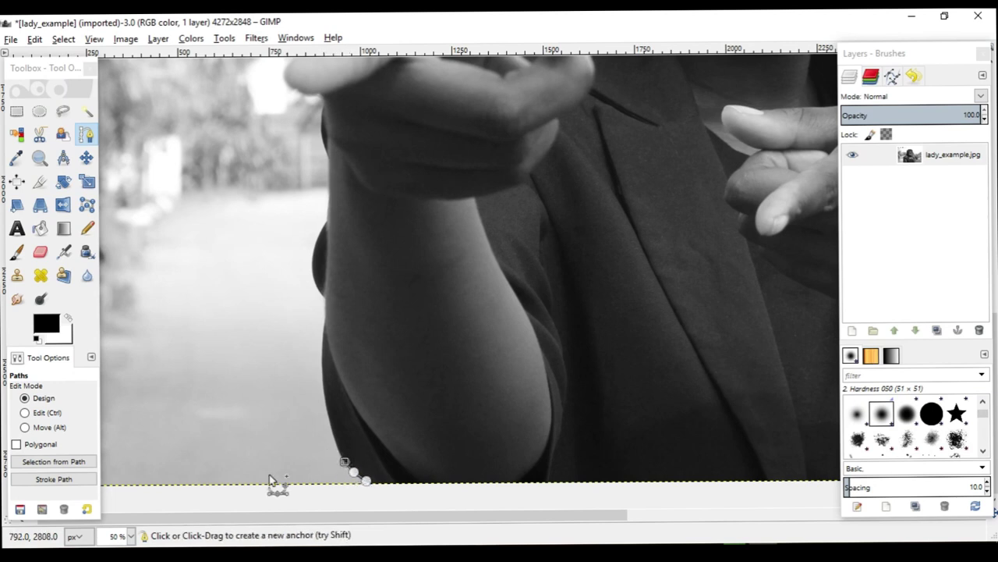
- Extend the path with closely spaced anchors up the outer edge of the dark sleeve beside the elbow
click(125, 536)
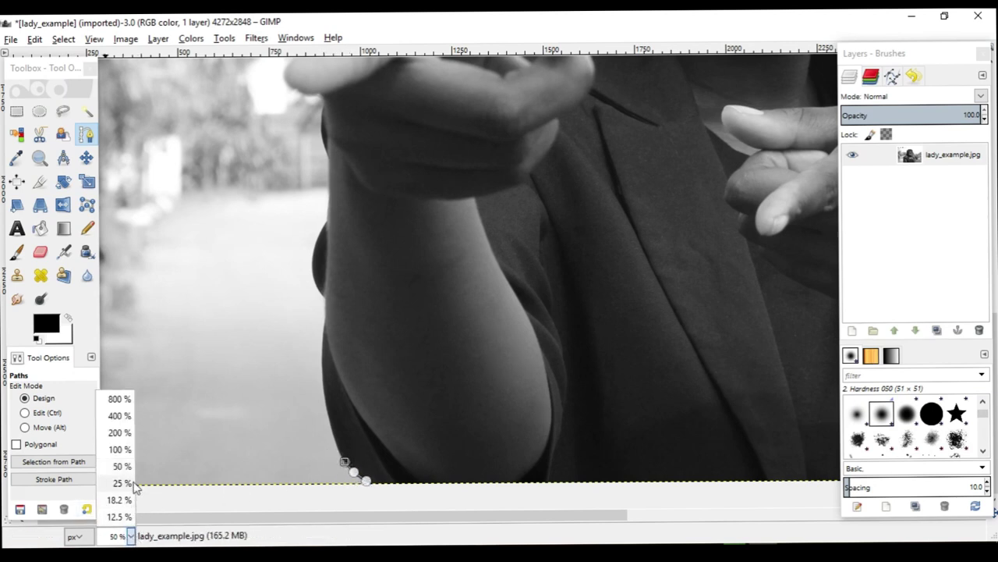
click(109, 467)
scroll(282, 440, down, 3)
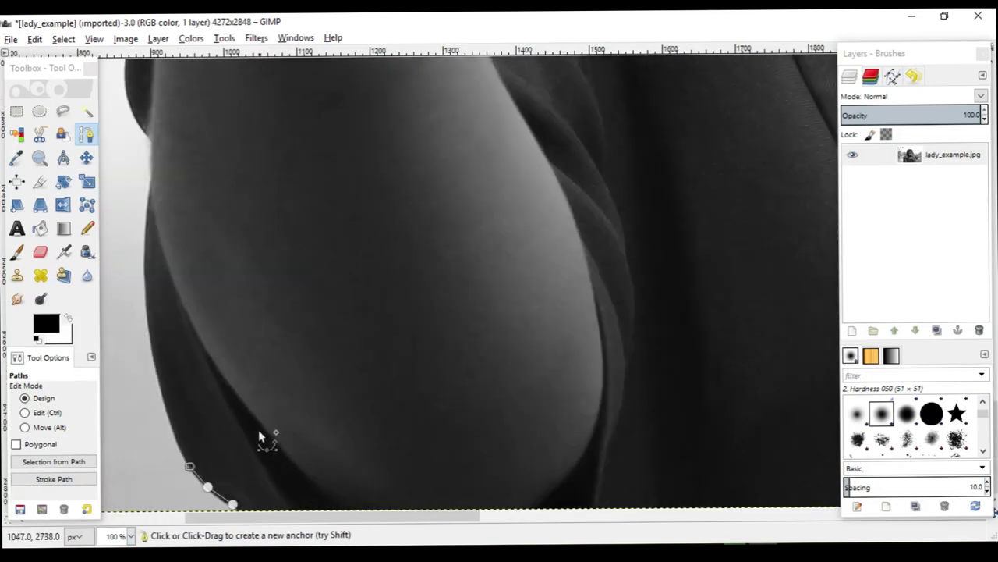
drag(214, 419, 340, 383)
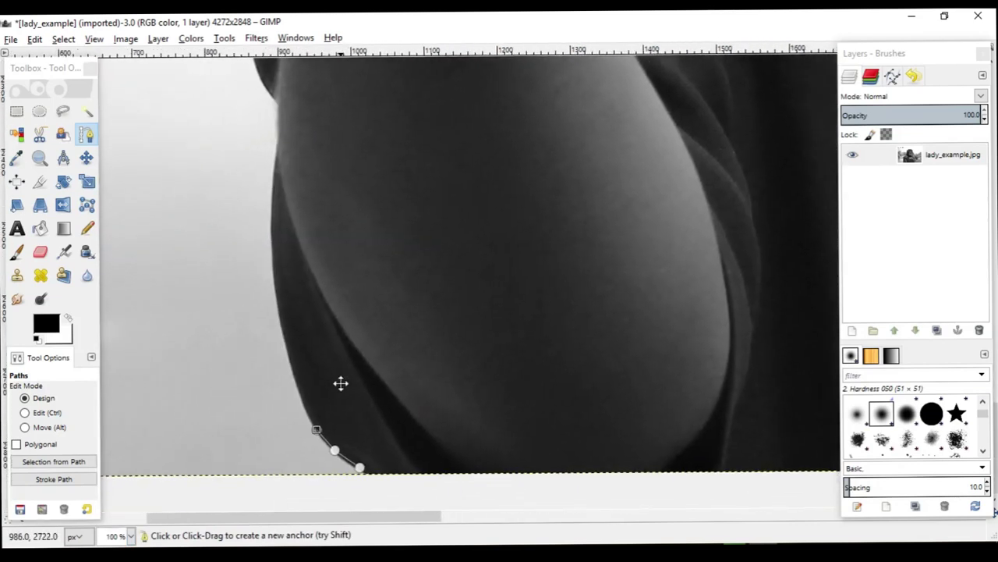
click(304, 407)
drag(290, 370, 286, 344)
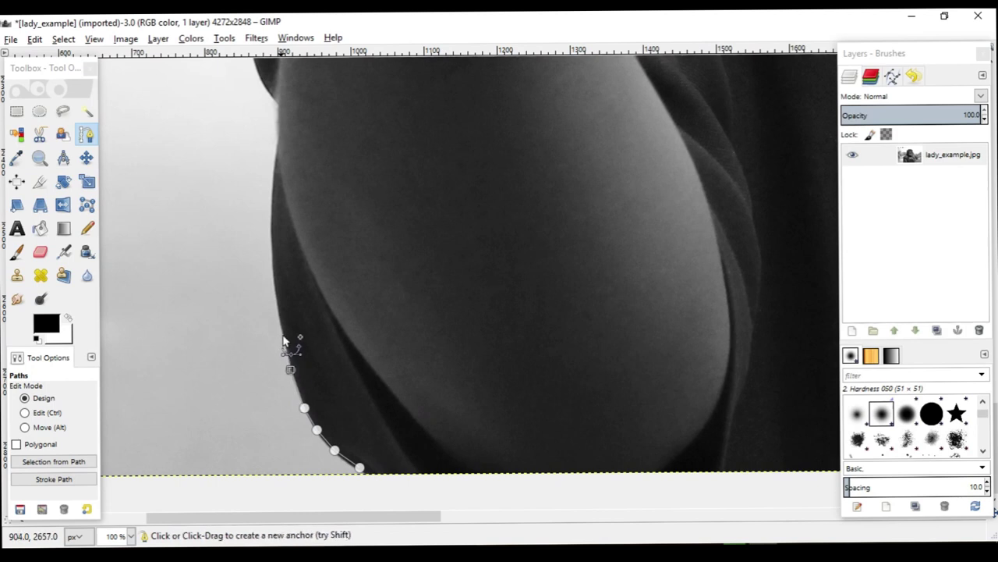
click(283, 335)
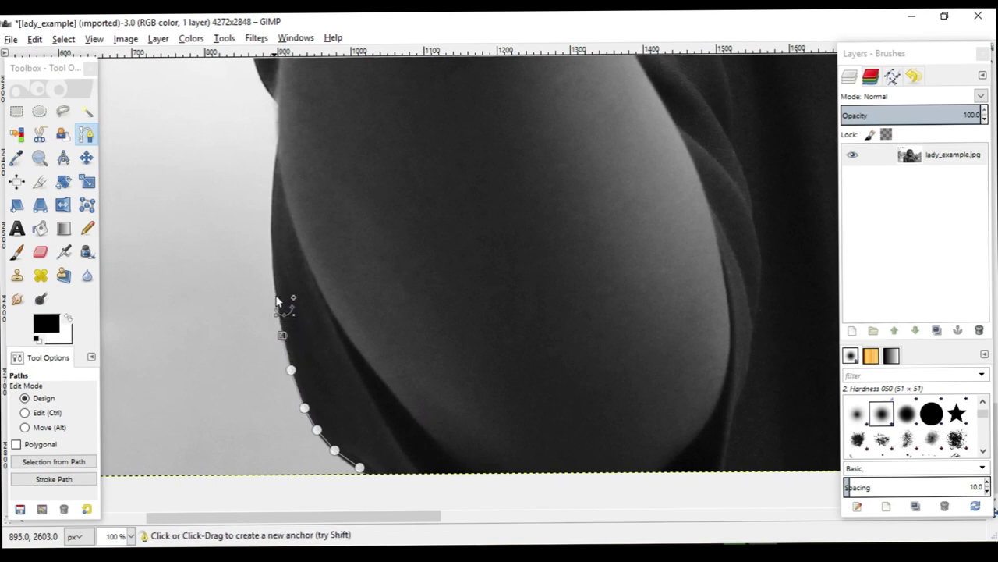
click(274, 293)
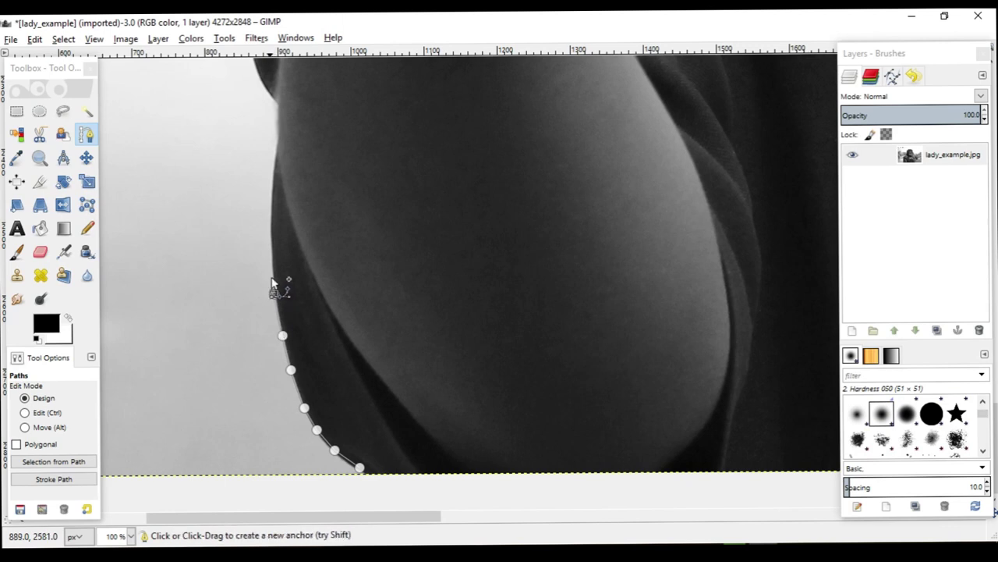
click(272, 252)
- Continue the path from the sleeve fold up to the outer edge of the forearm
drag(292, 200, 307, 357)
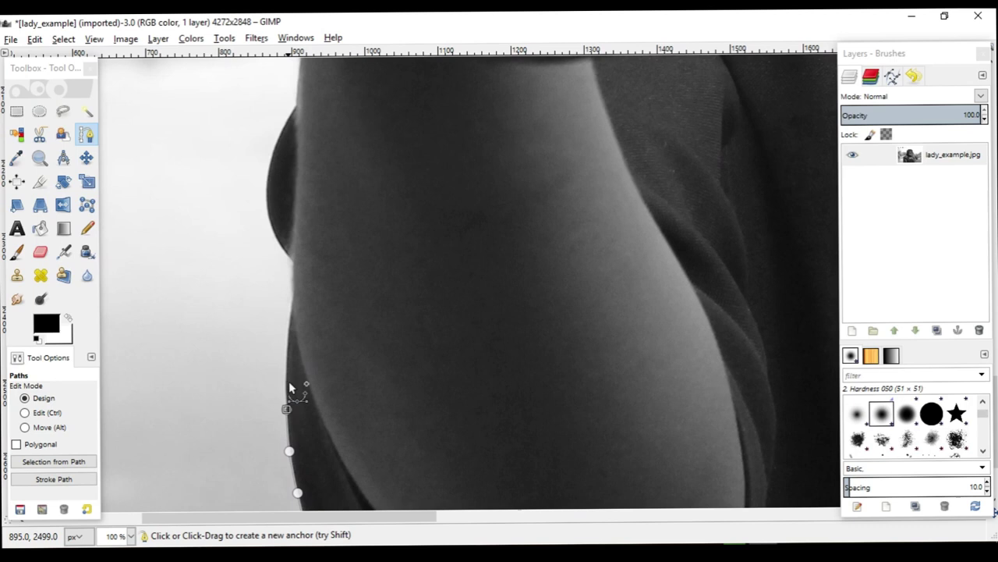
click(286, 370)
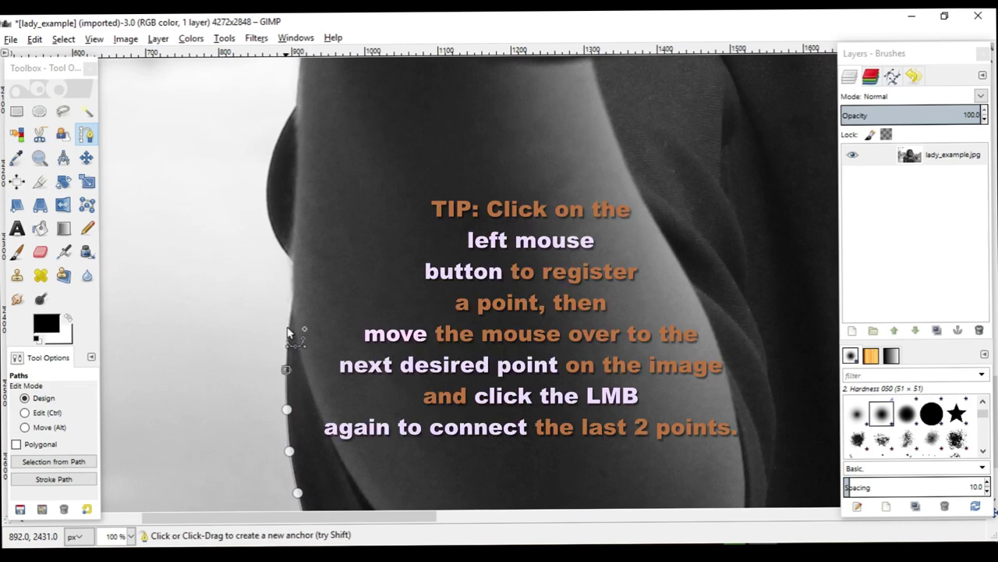
click(288, 329)
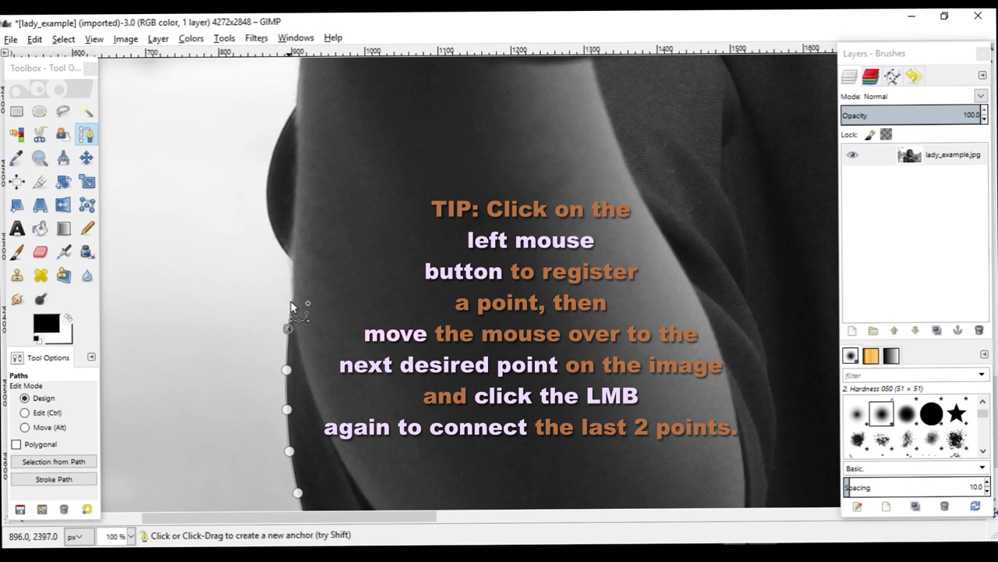
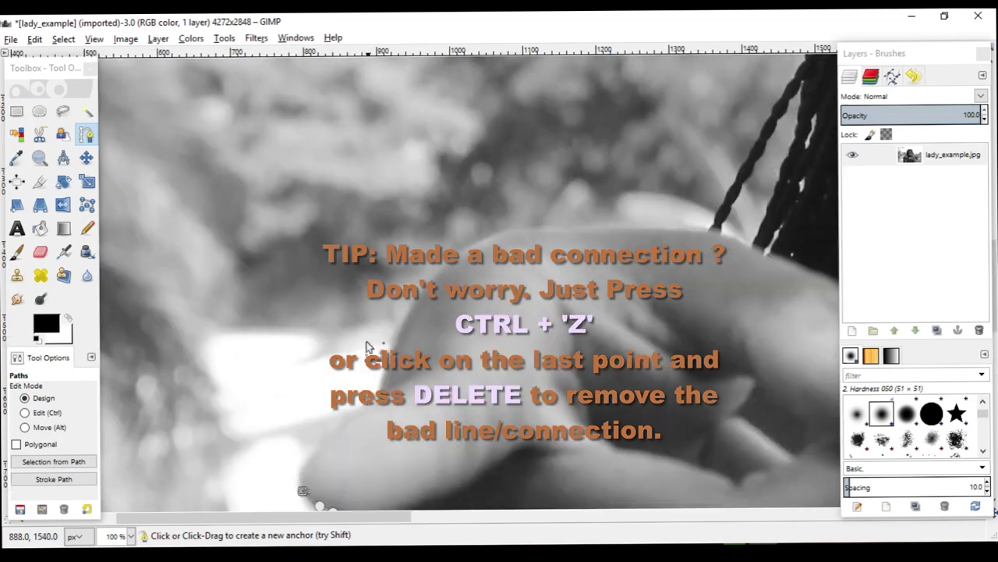
- Trace the path over the upper edge of the pointing hand and onto the base of the hanging braids
click(355, 414)
click(374, 406)
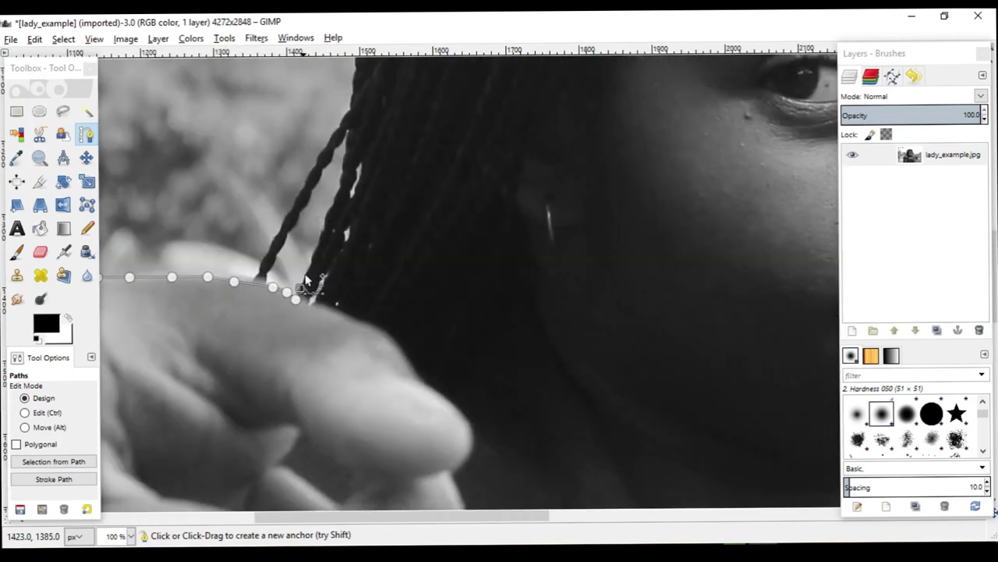
click(305, 275)
click(311, 262)
- Place closely spaced path anchors up the lower part of the braid just above the hand, working at 400% zoom
click(130, 536)
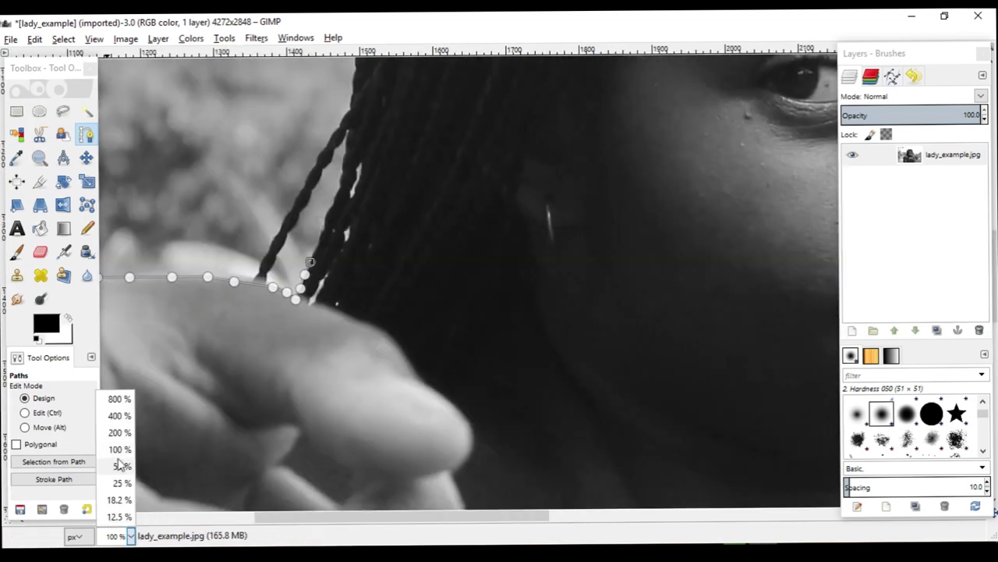
click(123, 416)
scroll(543, 389, down, 3)
scroll(442, 384, left, 4)
scroll(441, 384, right, 3)
click(375, 217)
click(381, 202)
click(388, 187)
click(399, 166)
scroll(399, 166, up, 6)
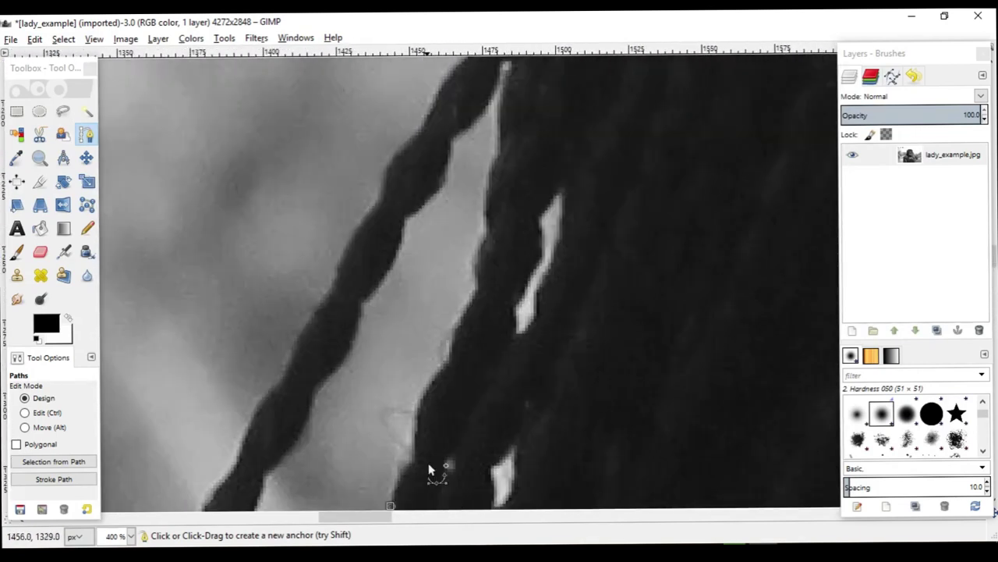
- Carry the path up the braid's edge along the gap separating it from the loose outer braid
scroll(428, 465, down, 2)
click(390, 393)
click(390, 380)
click(396, 365)
click(486, 124)
click(486, 102)
scroll(485, 102, up, 5)
click(484, 344)
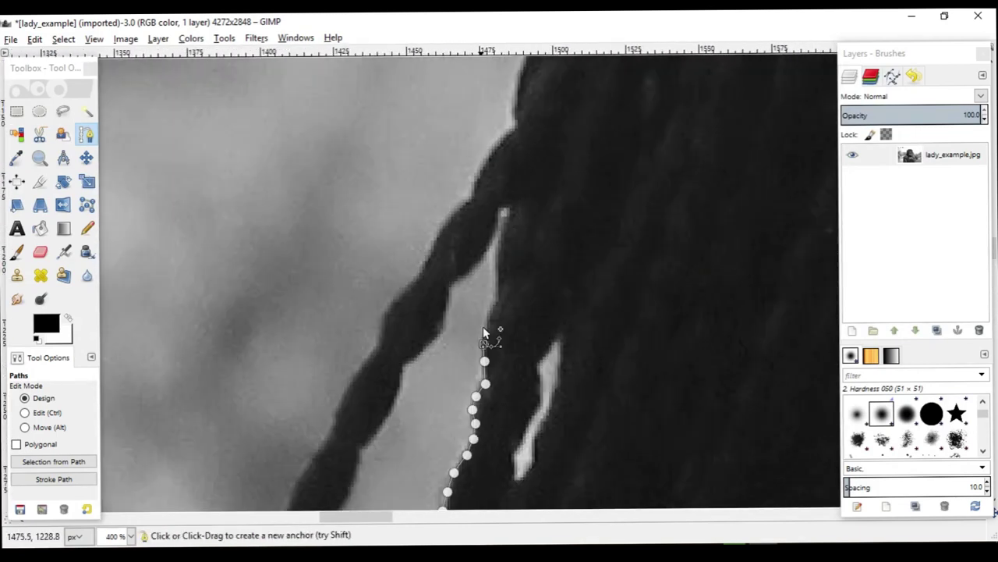
- Trace the path past the junction with the loose braid and up the outer edge of the hair
scroll(515, 188, up, 3)
click(499, 328)
click(504, 292)
click(508, 257)
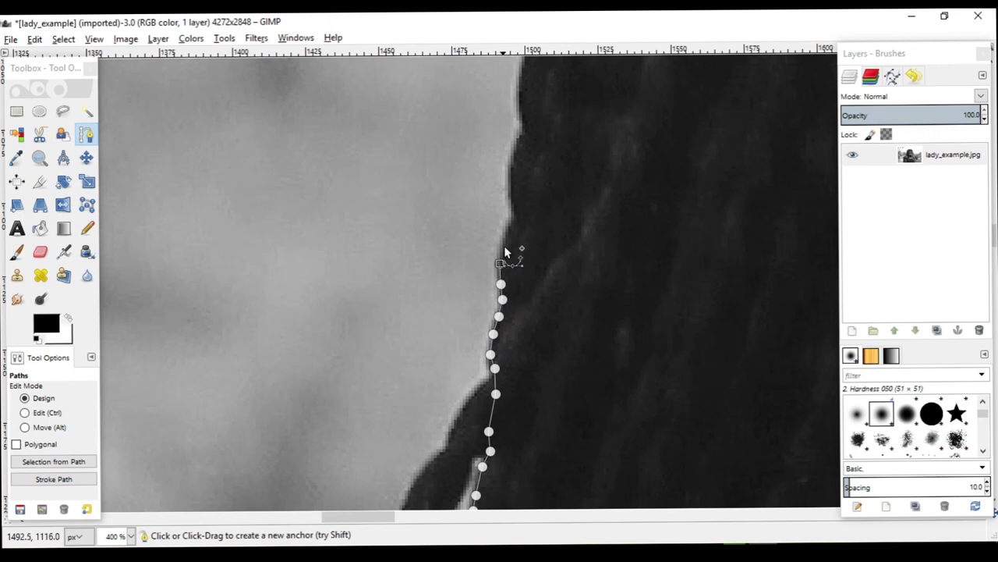
click(513, 222)
scroll(513, 222, up, 4)
click(503, 373)
click(515, 341)
click(513, 308)
click(524, 187)
click(533, 119)
- Extend the path up the long, nearly vertical hair edge on the same side as the pointing hand
scroll(537, 113, up, 4)
click(543, 319)
click(552, 275)
click(557, 215)
click(564, 176)
click(568, 100)
drag(569, 99, 560, 469)
click(564, 434)
click(571, 361)
click(583, 303)
click(597, 256)
- Add closely spaced path anchors following the small bumps of the hair edge against the white background
drag(599, 255, 525, 457)
click(518, 425)
click(525, 397)
click(532, 380)
click(529, 363)
click(529, 345)
click(532, 323)
click(535, 302)
click(542, 289)
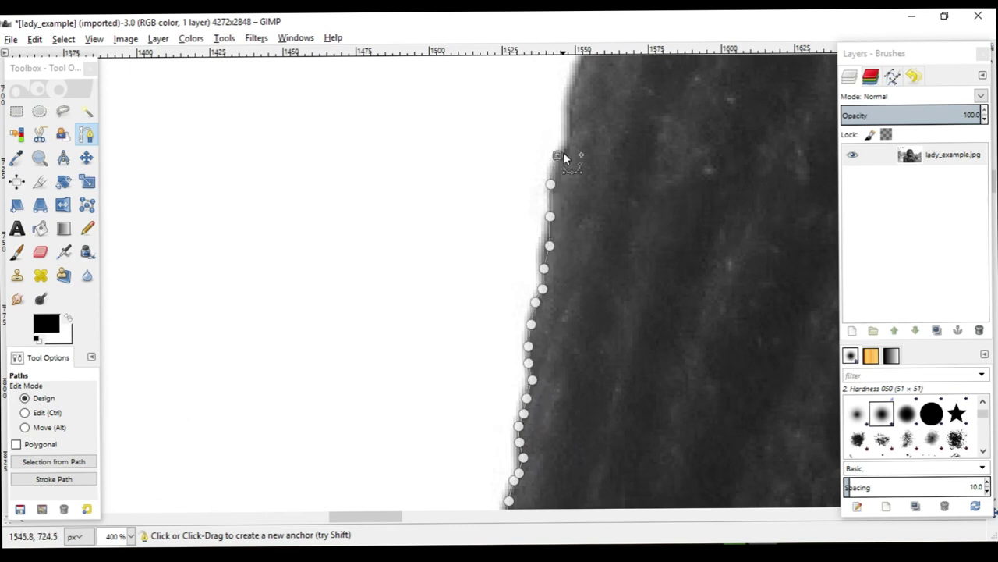
- Continue the path anchors up the nearly vertical hair edge to where it begins curving towards the crown
drag(564, 152, 547, 377)
click(551, 348)
click(555, 323)
click(556, 301)
click(566, 287)
click(568, 252)
click(567, 227)
drag(565, 225, 423, 445)
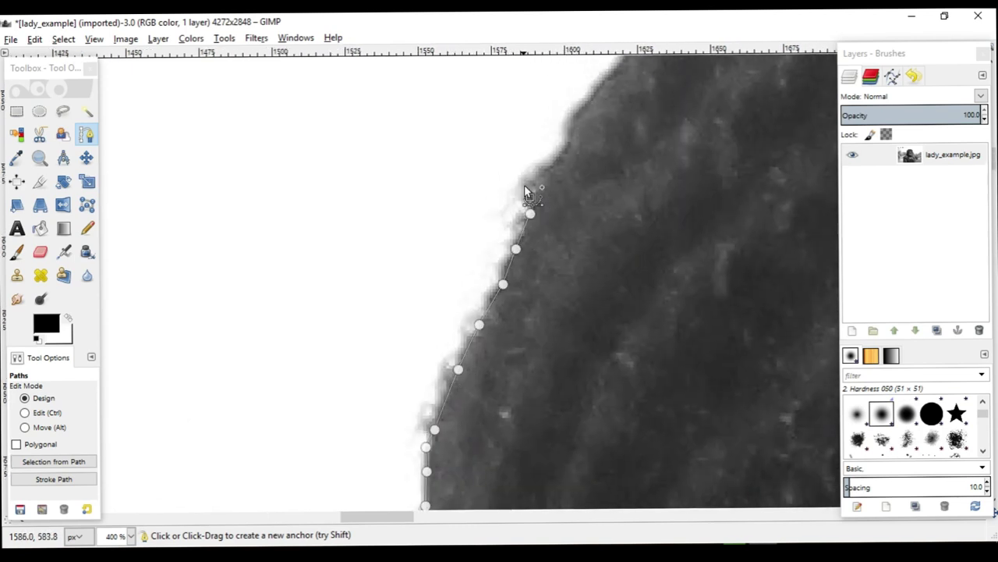
- Trace the path along the steep, curved side of the hair leading up to the crown
click(528, 186)
click(537, 171)
click(551, 163)
click(561, 156)
click(568, 139)
drag(606, 92, 341, 417)
click(580, 117)
click(600, 97)
click(632, 66)
drag(632, 67, 270, 397)
click(328, 359)
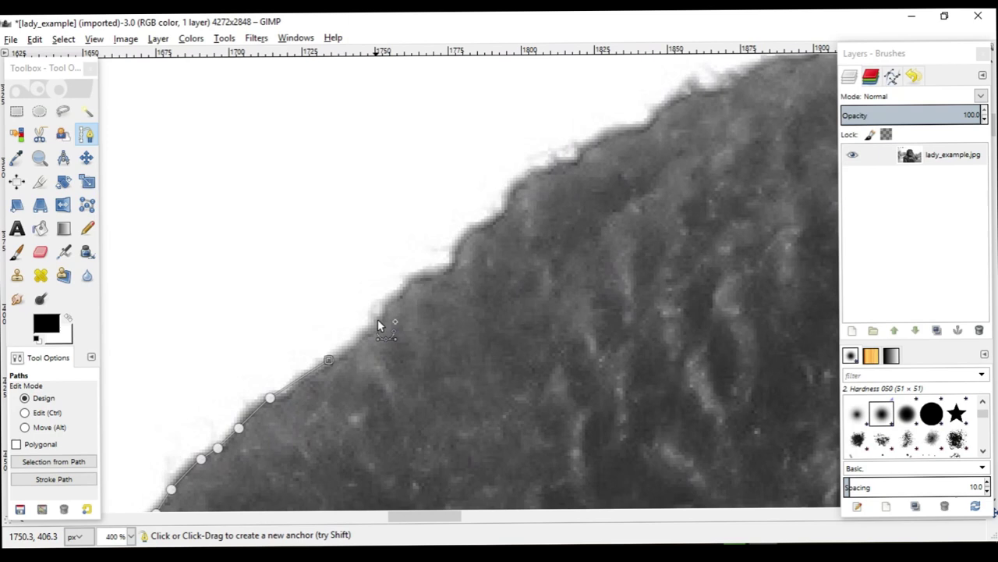
- Carry the path over the bumpy upper slope of the hair onto the top of the head
click(519, 188)
click(546, 174)
click(569, 162)
click(590, 147)
click(613, 139)
drag(630, 209, 257, 392)
click(263, 312)
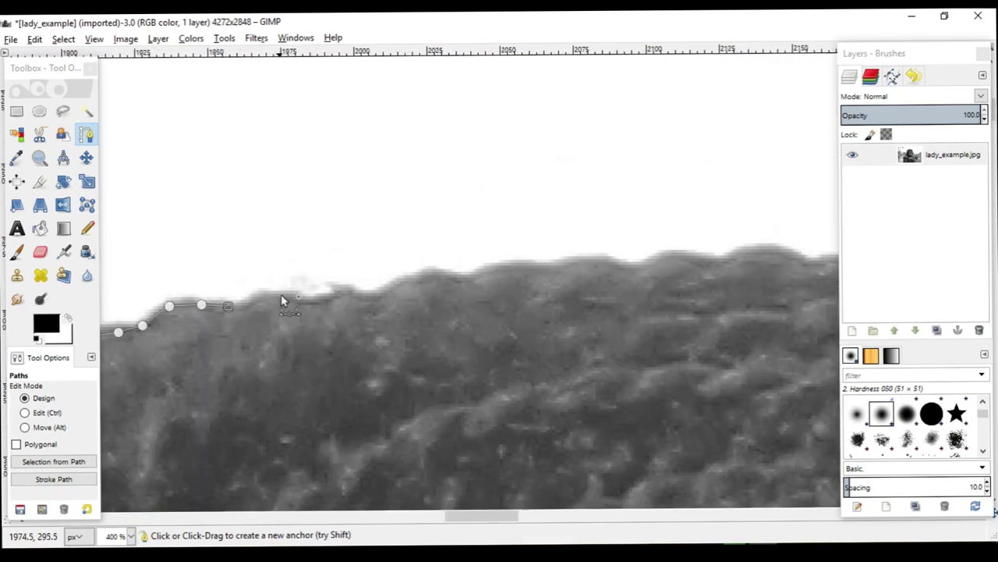
- Place path anchors along the small waves of the nearly level hair edge on top of the head
click(620, 262)
scroll(620, 262, up, 3)
scroll(620, 262, right, 2)
click(337, 307)
click(350, 298)
click(368, 299)
click(379, 304)
- Extend the path over the crown's highest part to where the hair starts sloping down
click(524, 301)
click(580, 318)
click(594, 311)
click(624, 308)
click(643, 309)
drag(678, 322, 203, 282)
click(238, 283)
click(267, 287)
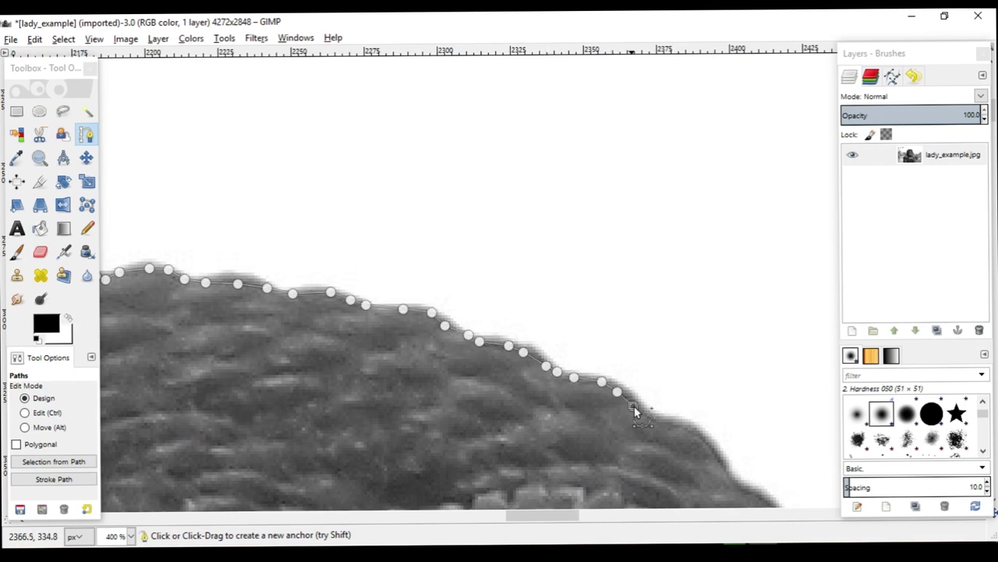
- Trace the path down the far slope of the crown towards the notch where the braids change direction
click(670, 421)
click(684, 425)
drag(695, 428, 354, 224)
click(398, 272)
click(433, 305)
click(458, 350)
drag(507, 440, 308, 162)
click(357, 277)
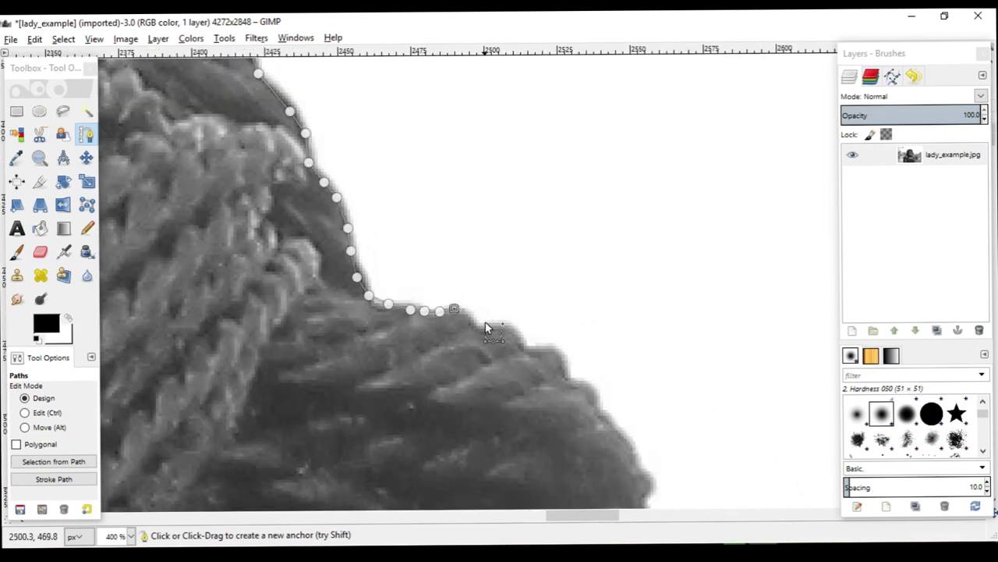
- Trace the path from the notch around the rounded bulge of braids at the side of the head
click(564, 357)
click(567, 377)
click(585, 387)
click(598, 397)
click(604, 415)
click(624, 442)
drag(639, 466, 386, 274)
click(397, 293)
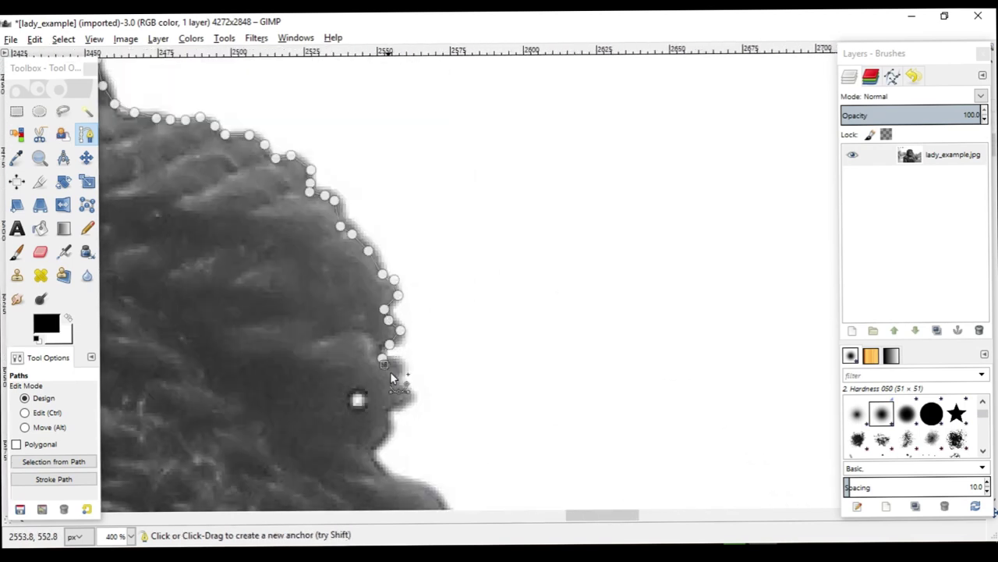
- Continue the path below the braid bulge, following the knobbly hair edge downward
click(401, 303)
click(433, 331)
click(473, 378)
drag(549, 392, 398, 78)
click(347, 105)
click(354, 162)
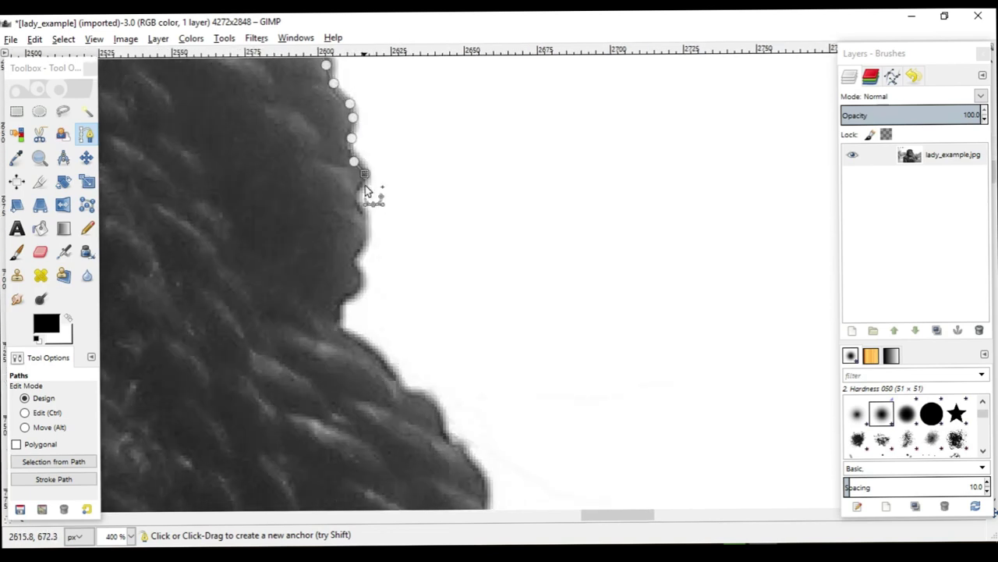
- Add more widely spaced path anchors down the outward-sloping hair edge beside the forehead
key(minus)
key(minus)
click(130, 536)
click(119, 432)
click(432, 292)
click(456, 318)
click(489, 359)
click(502, 399)
click(506, 451)
drag(536, 430, 479, 101)
- Extend the path down the scalloped outer hair edge beside the eyes
click(431, 191)
click(446, 217)
click(468, 246)
click(489, 286)
click(479, 350)
click(465, 402)
click(486, 416)
click(509, 467)
drag(575, 362, 423, 0)
- Trace the path around the hair scallops beside the cheek, following each indentation
click(363, 103)
click(367, 139)
click(351, 156)
click(352, 169)
click(336, 187)
click(334, 208)
click(330, 224)
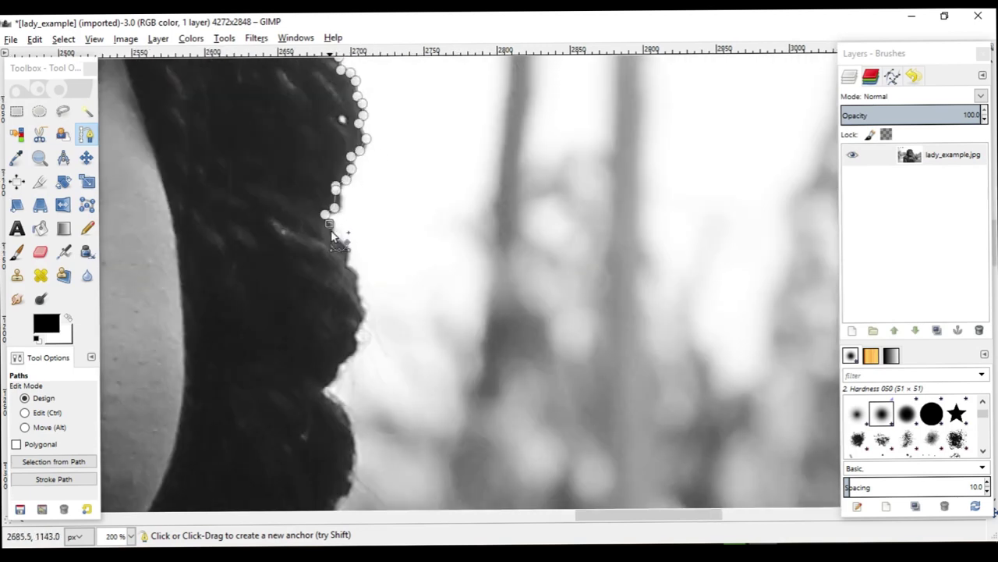
click(360, 279)
click(361, 335)
click(325, 390)
- Carry the path down the inward-slanting hair edge beside the mouth
drag(491, 299, 446, 101)
click(315, 252)
click(283, 321)
click(265, 358)
click(265, 378)
click(260, 385)
click(255, 402)
drag(246, 409, 613, 190)
click(535, 283)
click(540, 298)
click(540, 311)
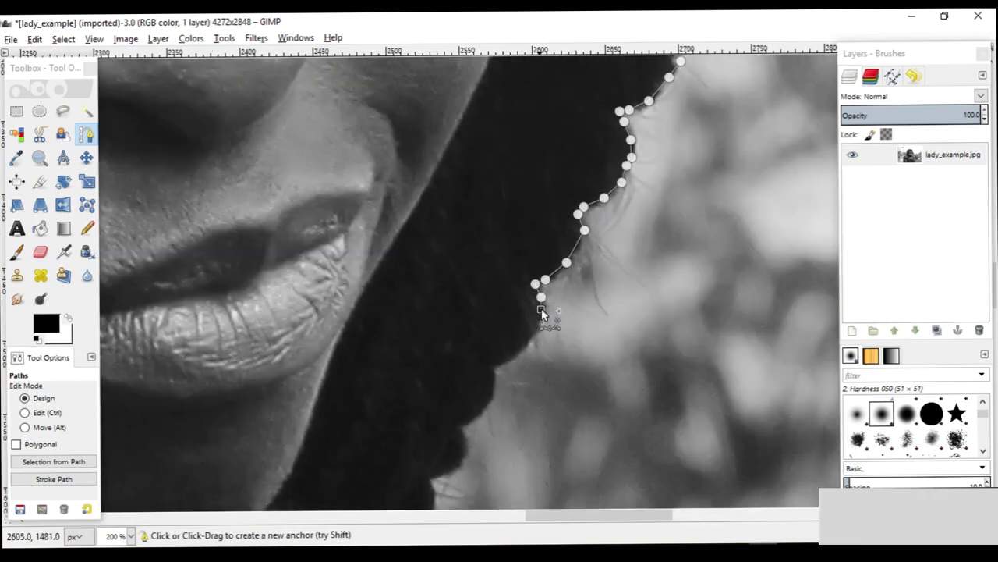
- Trace the path along the stepped lower hair edge beside the chin towards the blazer's shoulder
scroll(518, 310, down, 2)
click(476, 189)
click(460, 200)
click(465, 211)
click(467, 225)
click(453, 245)
click(430, 255)
click(432, 268)
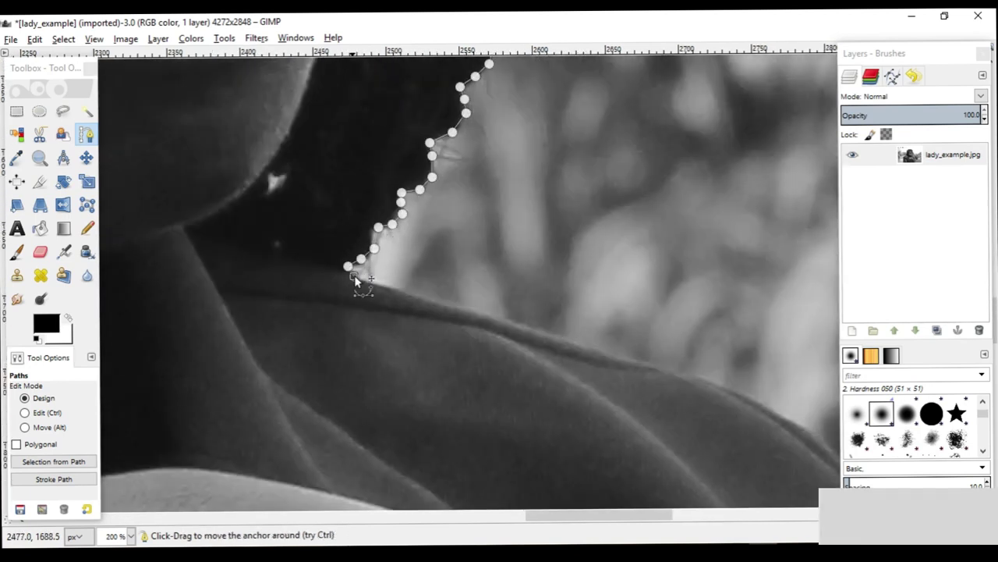
- Run the path from the hair's lower tip along the blazer's shoulder and down the upper sleeve
click(630, 358)
click(670, 370)
click(695, 371)
drag(737, 368, 280, 224)
click(254, 229)
click(279, 241)
scroll(367, 273, down, 6)
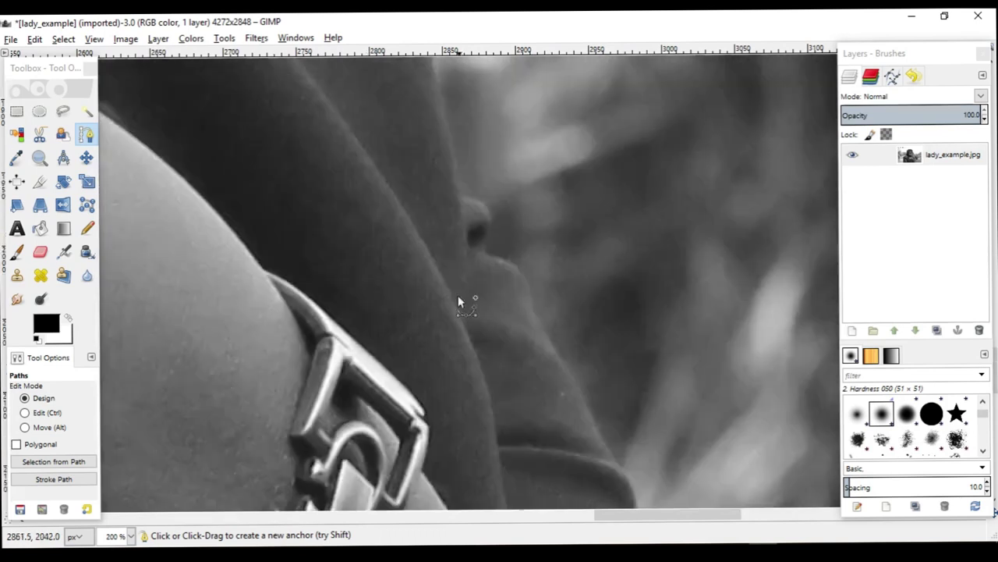
scroll(458, 294, up, 4)
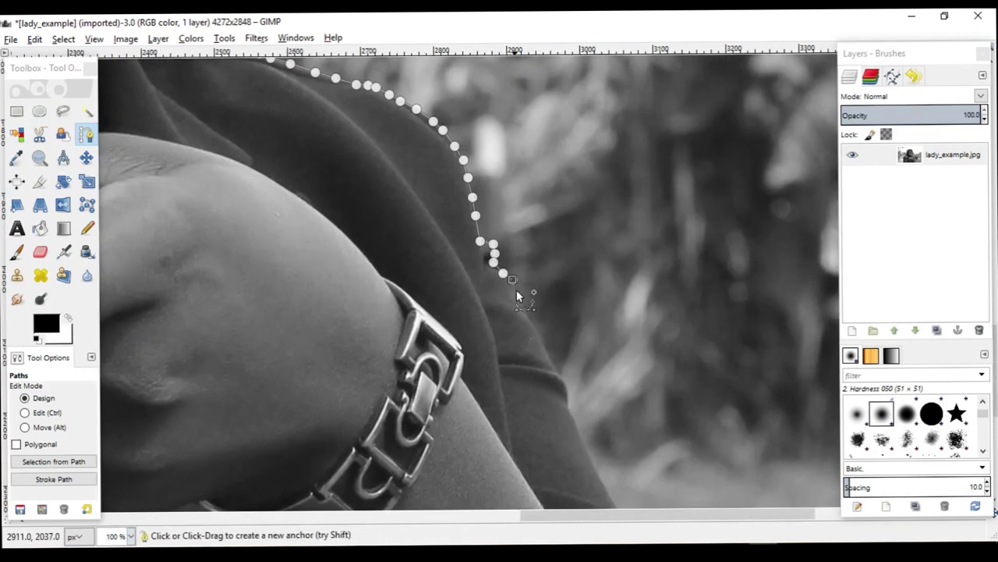
- Continue the path down the blazer sleeve's outer edge beside the bracelet
click(517, 292)
click(524, 315)
click(540, 338)
drag(611, 373, 613, 147)
drag(390, 76, 395, 182)
click(555, 236)
click(561, 250)
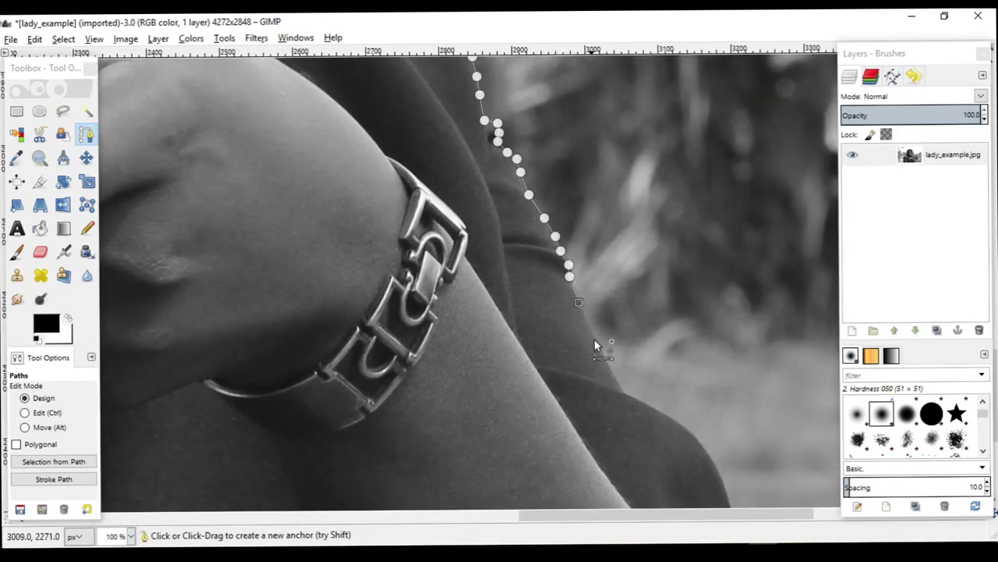
- Trace the path around the sleeve's lower bulge and down the arm to the photo's bottom edge
click(688, 432)
click(703, 447)
scroll(703, 447, down, 5)
scroll(703, 447, right, 3)
click(556, 337)
click(579, 355)
drag(664, 364, 453, 206)
click(397, 221)
click(414, 243)
click(439, 281)
- Close the path by joining its last anchor to the starting anchor at the photo's bottom edge
drag(156, 281, 819, 421)
ctrl+click(401, 417)
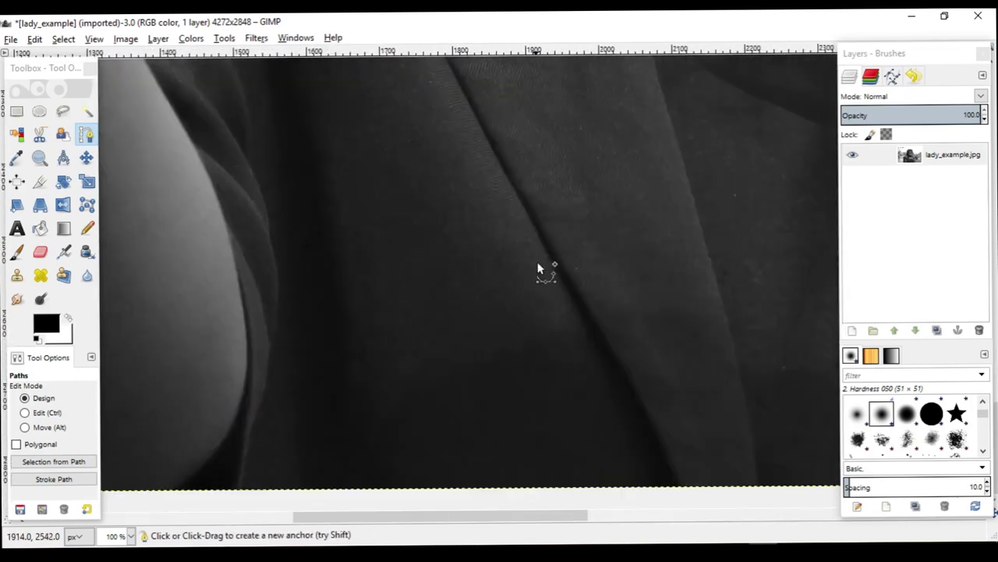
scroll(538, 262, down, 4)
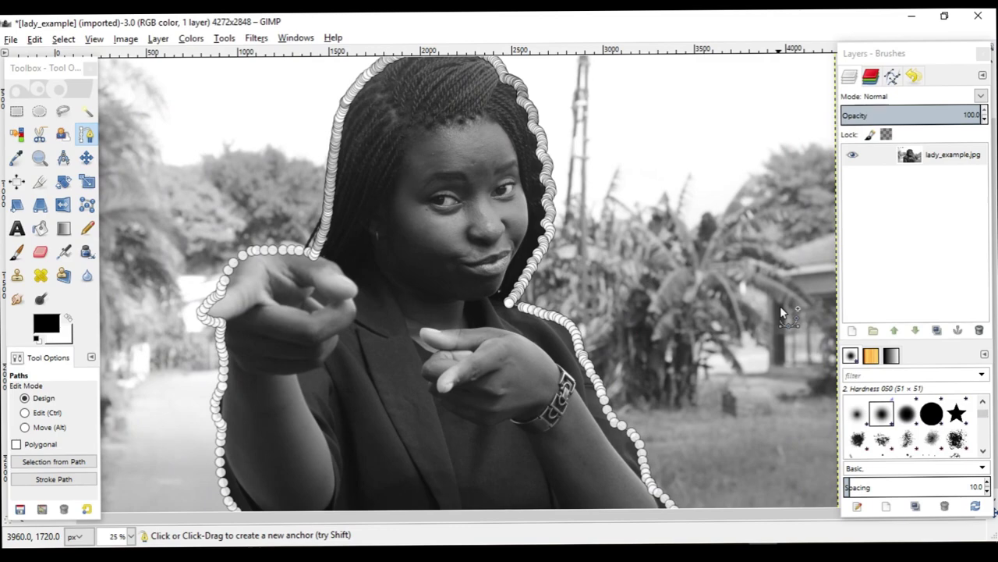
key(ctrl)
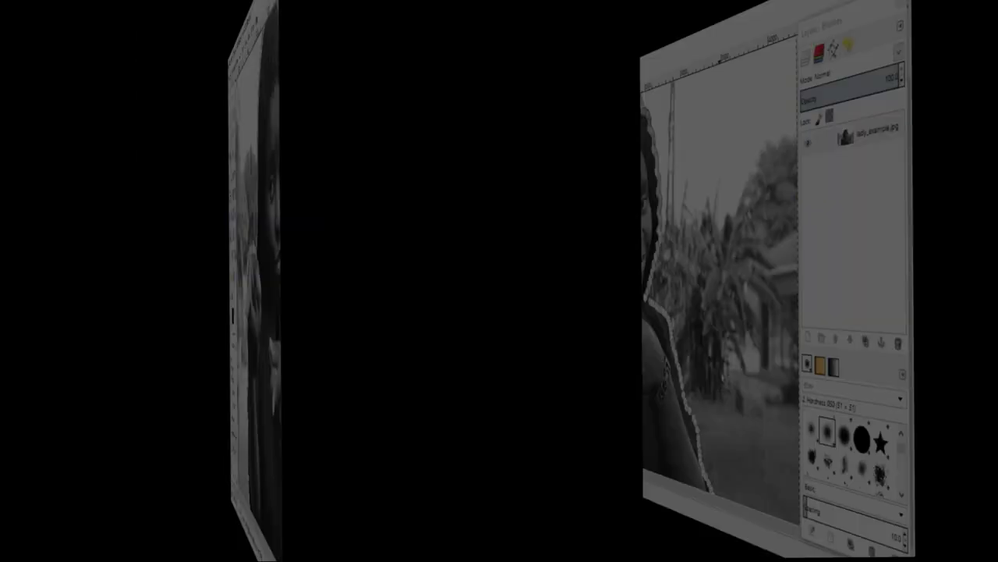
scroll(725, 417, down, 1)
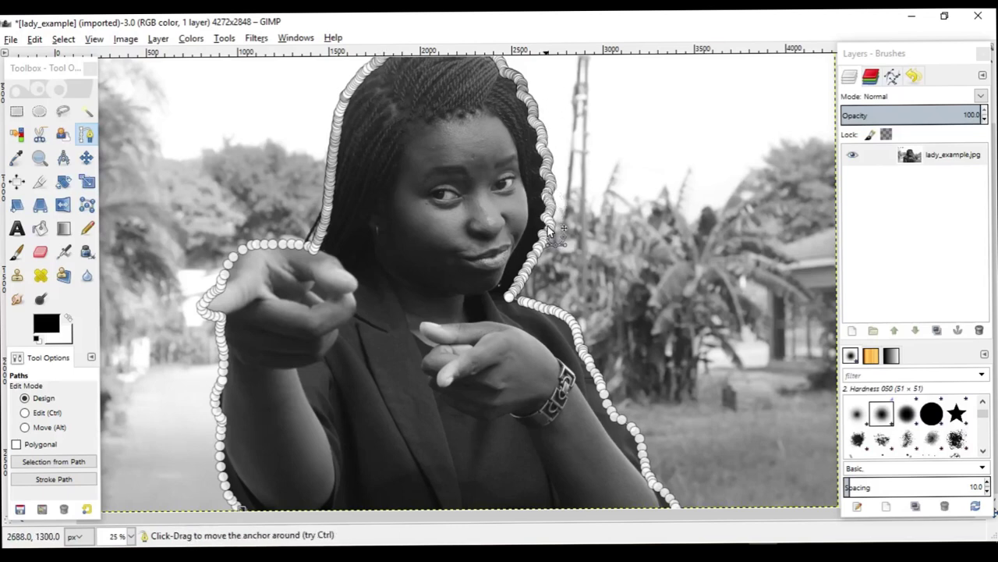
- Examine the traced path around the woman, checking the anchors along the hair, shoulder and sleeve
drag(588, 246, 521, 276)
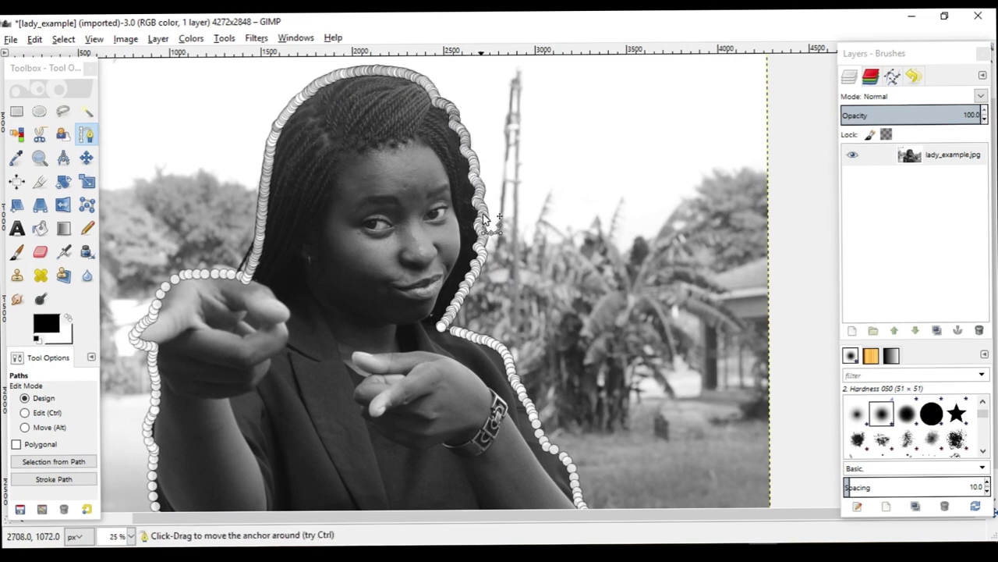
click(130, 536)
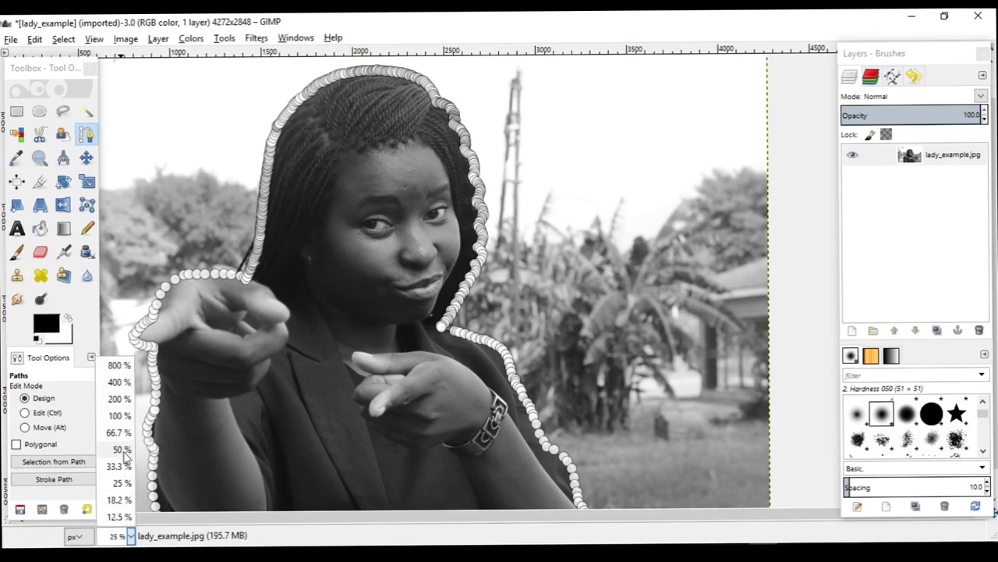
click(129, 406)
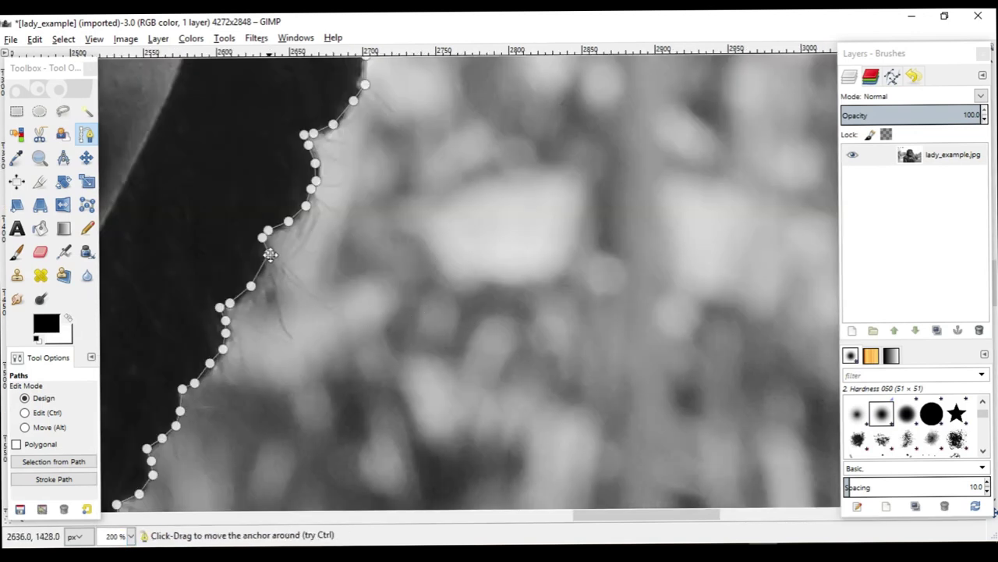
scroll(269, 254, left, 5)
scroll(423, 363, left, 4)
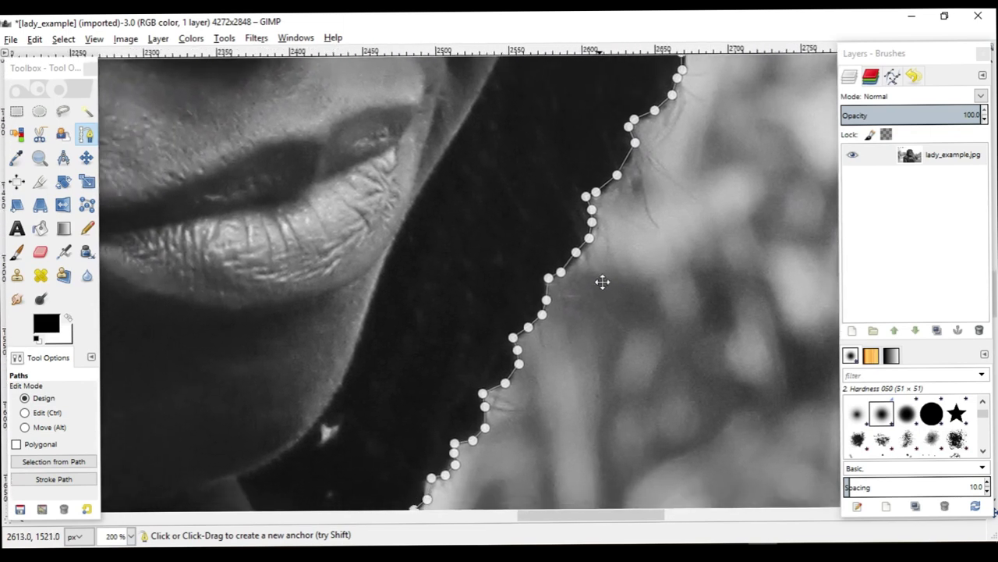
scroll(602, 282, left, 2)
scroll(602, 281, down, 1)
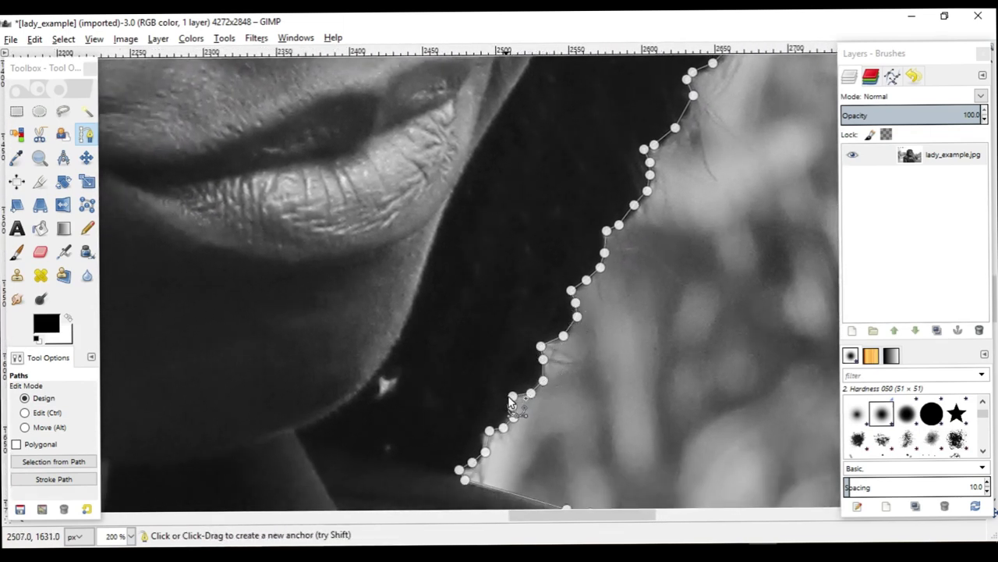
drag(456, 366, 944, 379)
scroll(599, 334, down, 1)
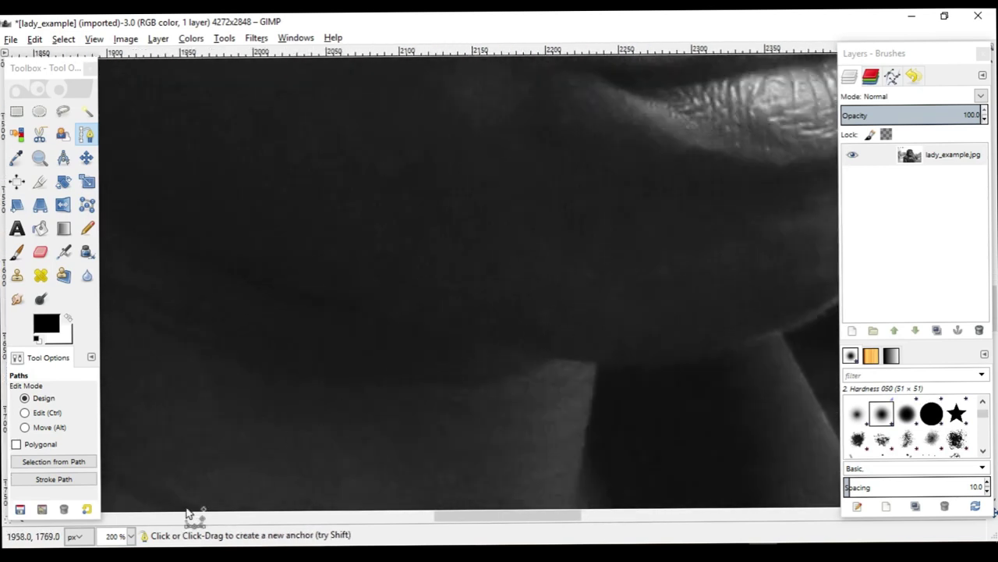
click(128, 535)
click(118, 417)
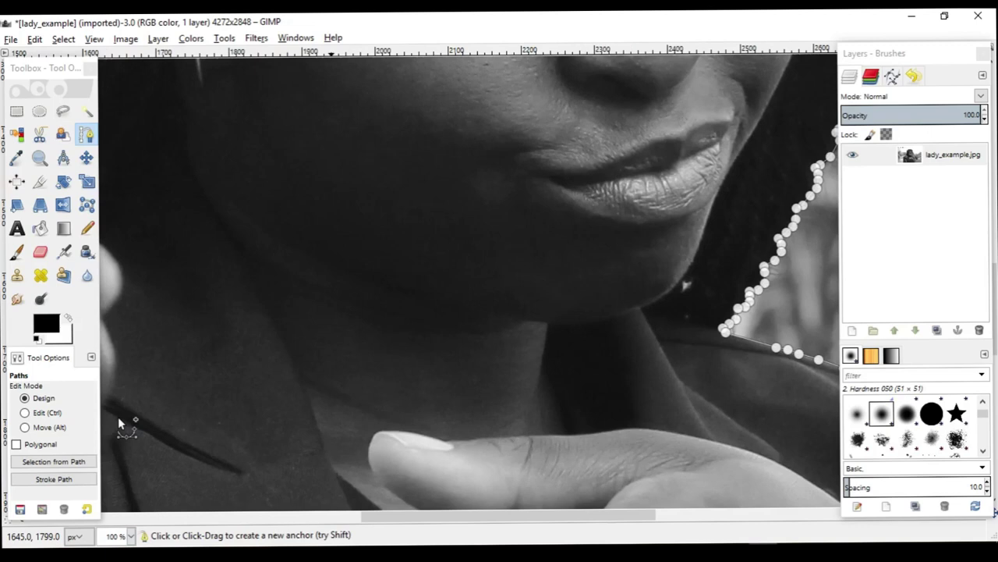
click(130, 536)
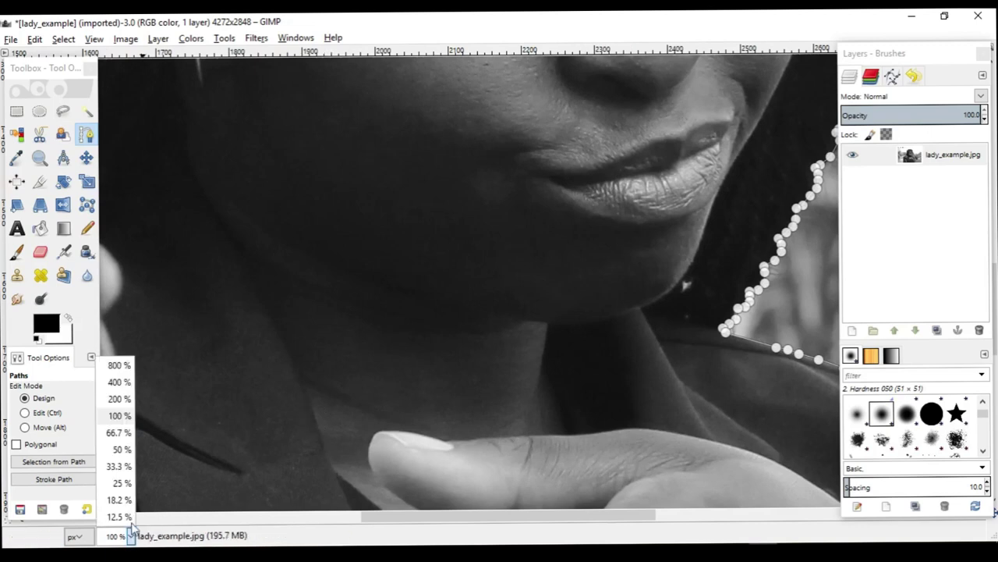
click(124, 451)
scroll(406, 421, down, 2)
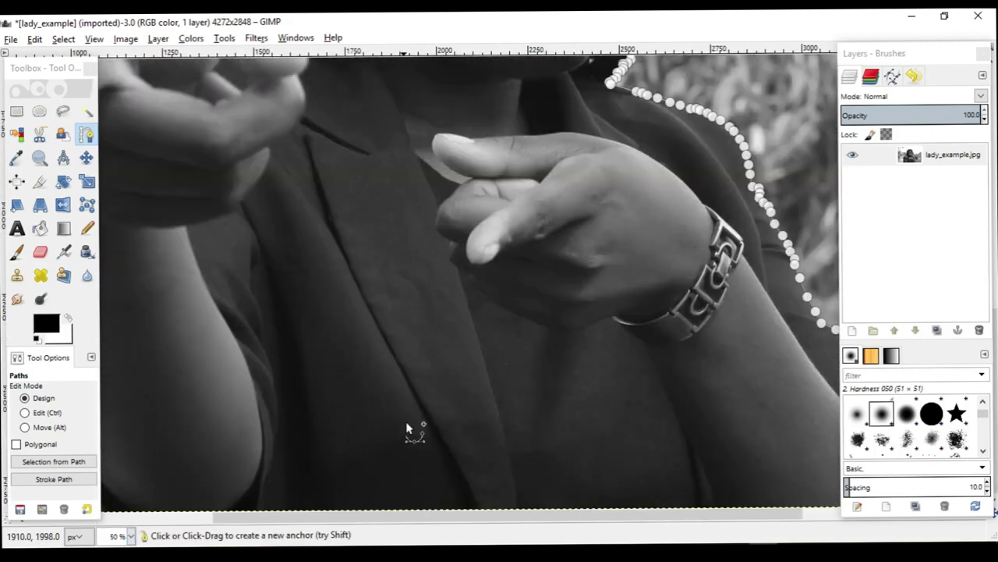
scroll(406, 421, up, 1)
click(131, 537)
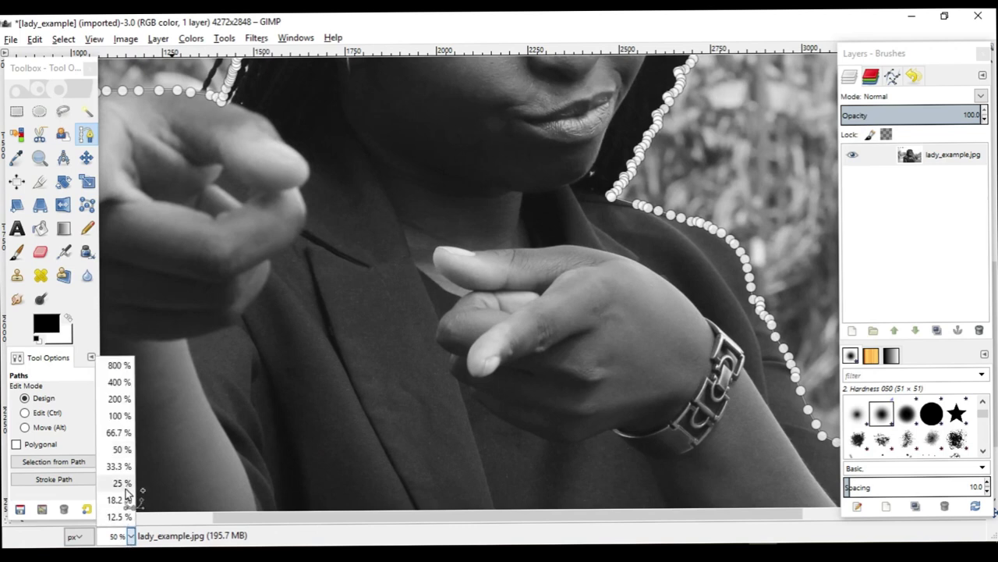
click(124, 485)
drag(508, 312, 459, 362)
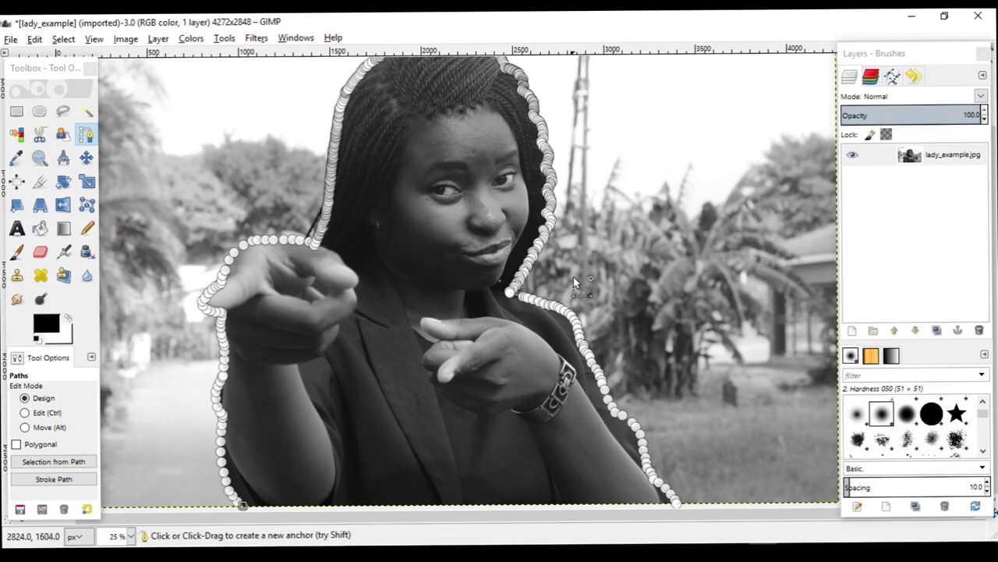
- Create a selection from the closed path traced around the woman
right_click(609, 243)
mouse_move(696, 288)
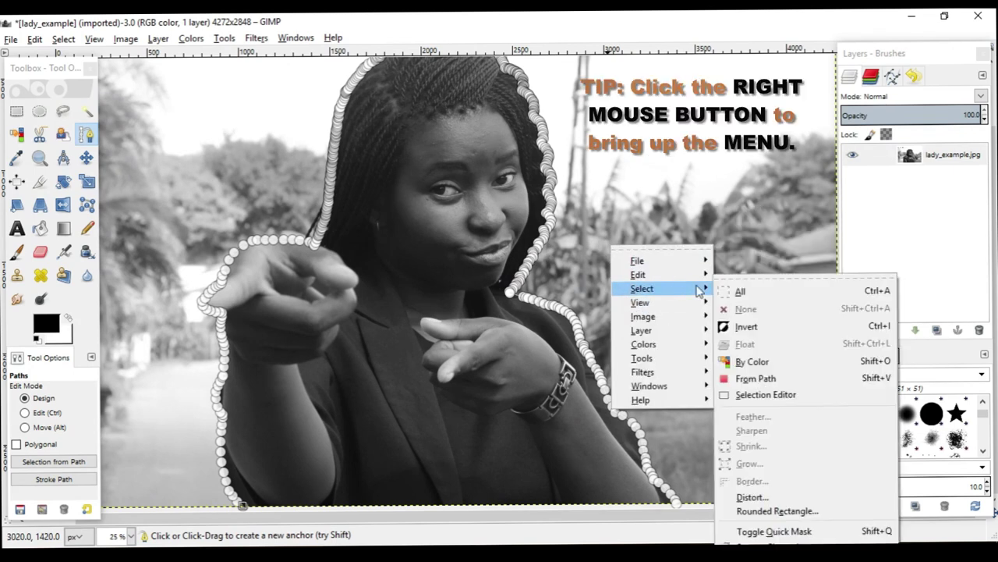
click(780, 381)
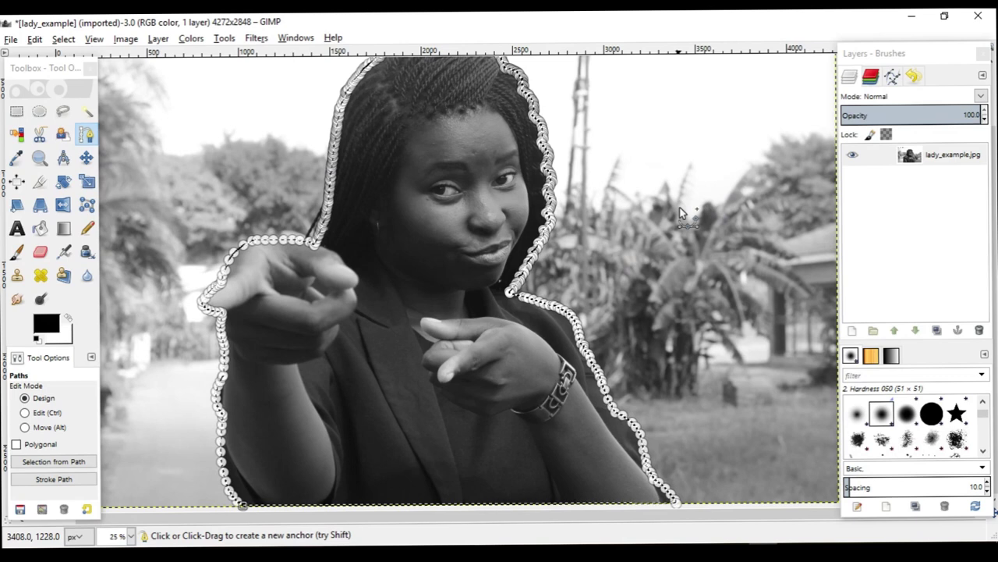
- Invert the selection and delete the background around the woman
key(ctrl)
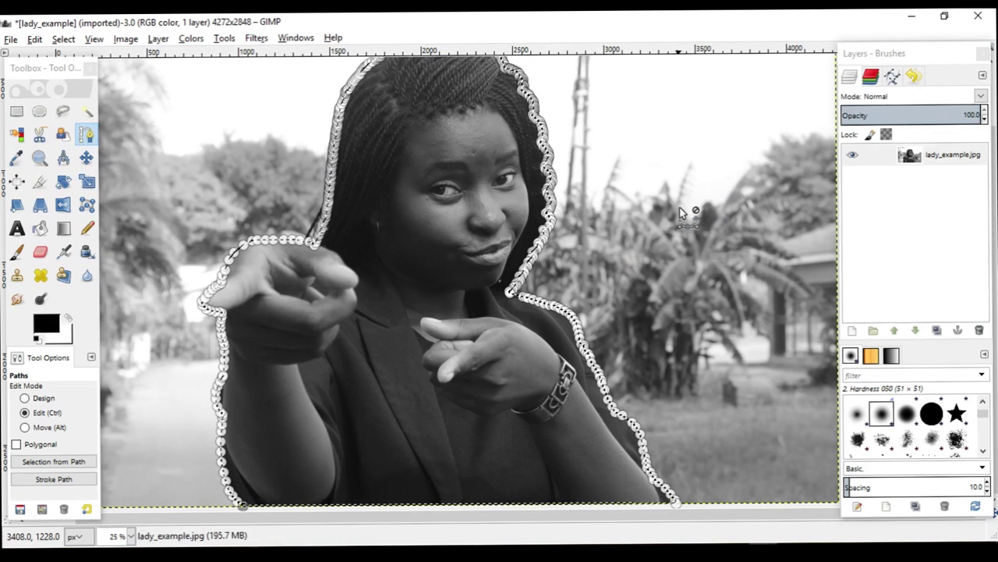
key(ctrl+i)
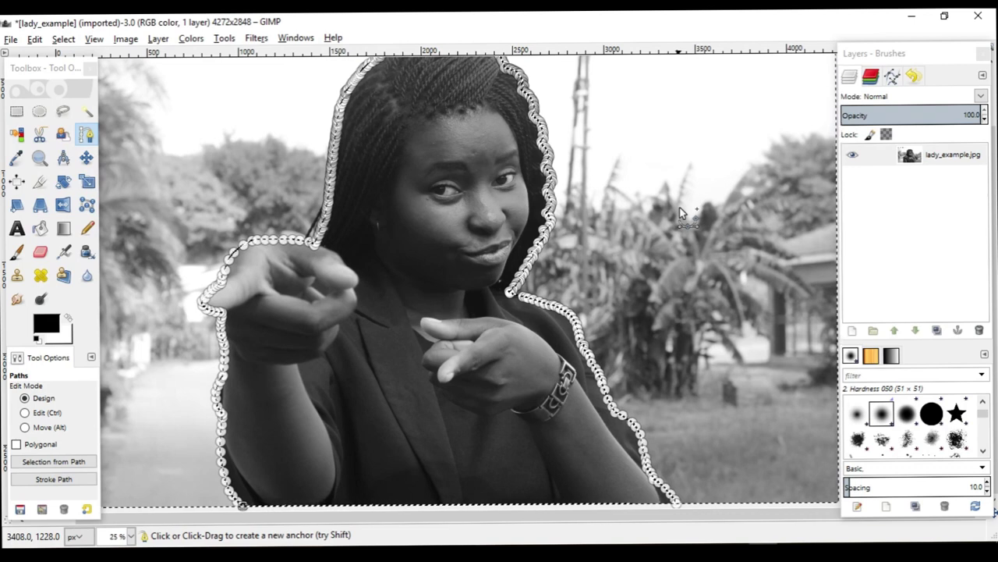
key(Delete)
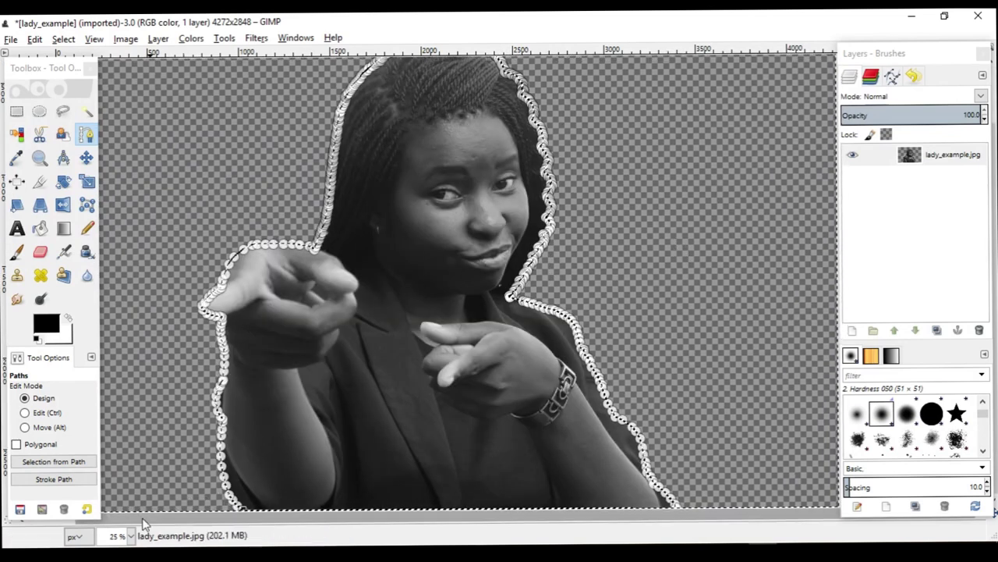
click(131, 537)
click(124, 503)
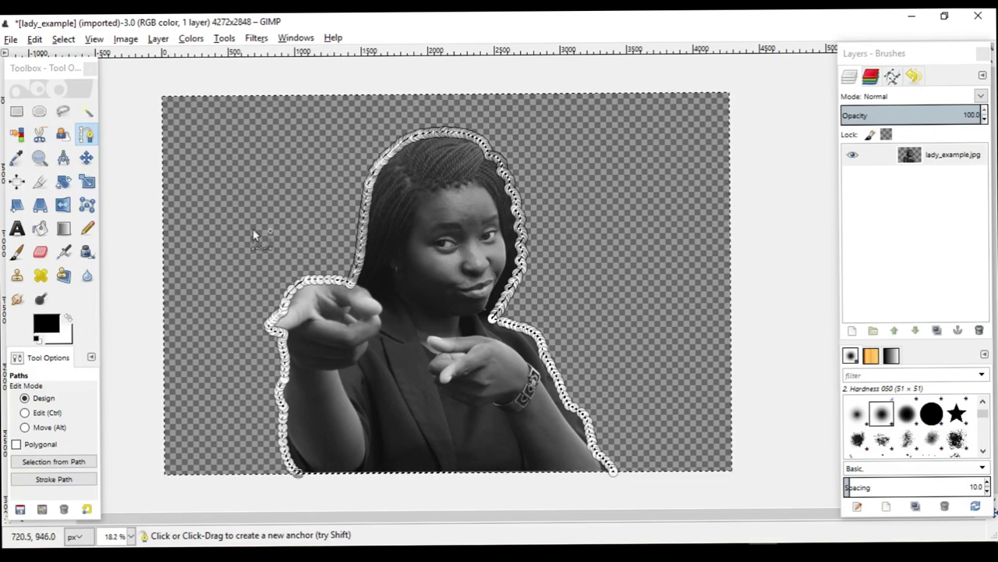
- Set up an image export to the TUTORIALS folder as lady_example.png with the PNG image file type
click(10, 39)
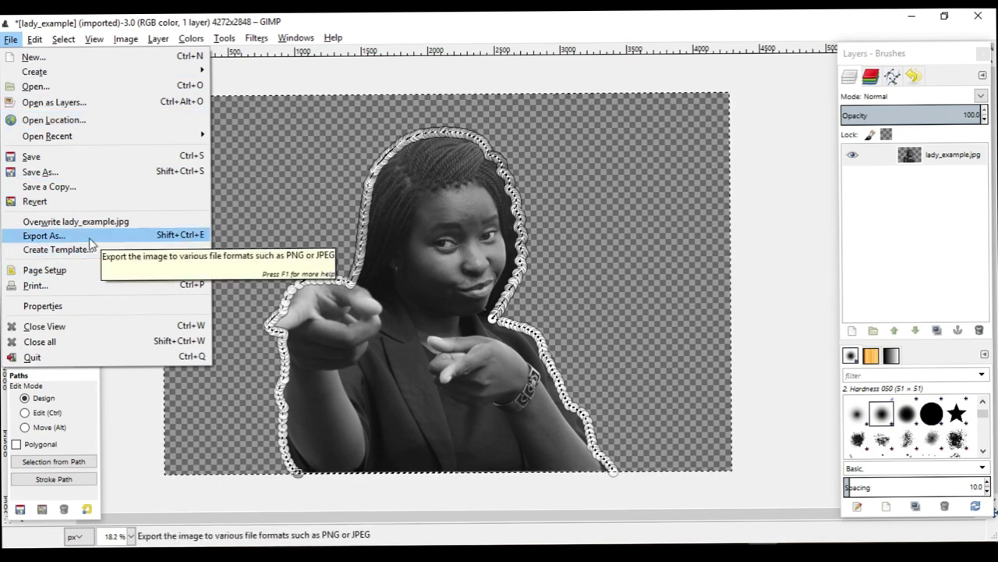
click(89, 240)
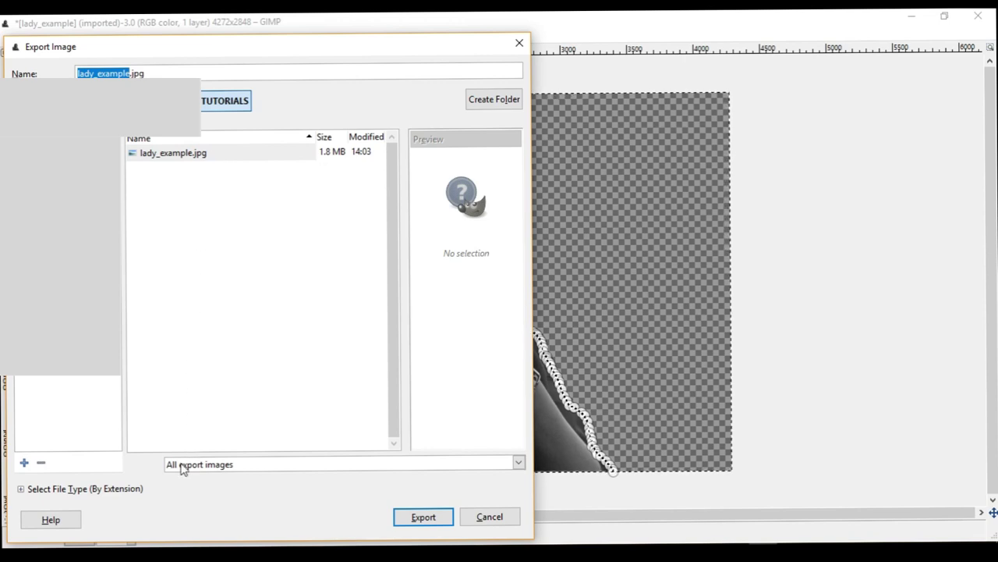
drag(320, 52, 326, 35)
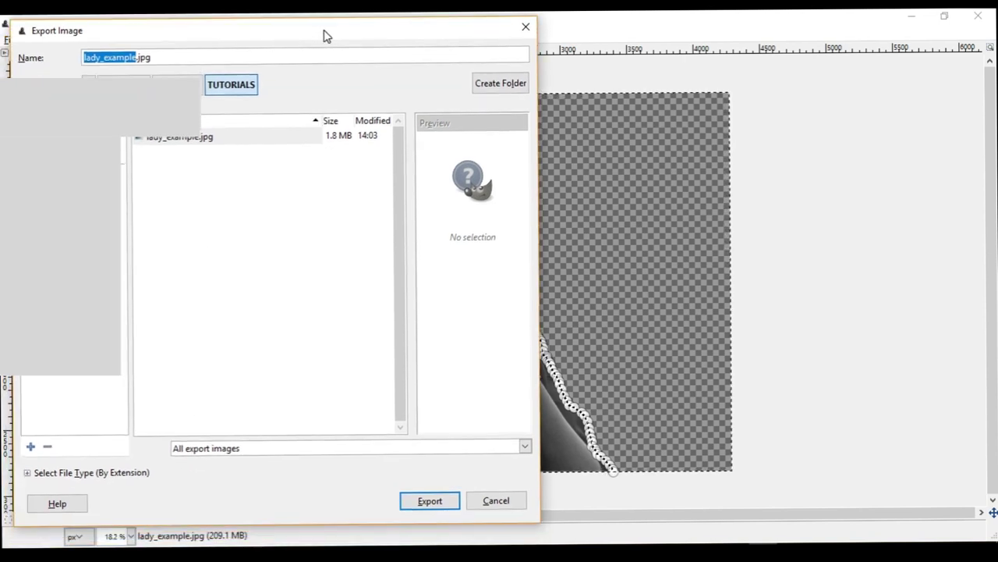
click(30, 472)
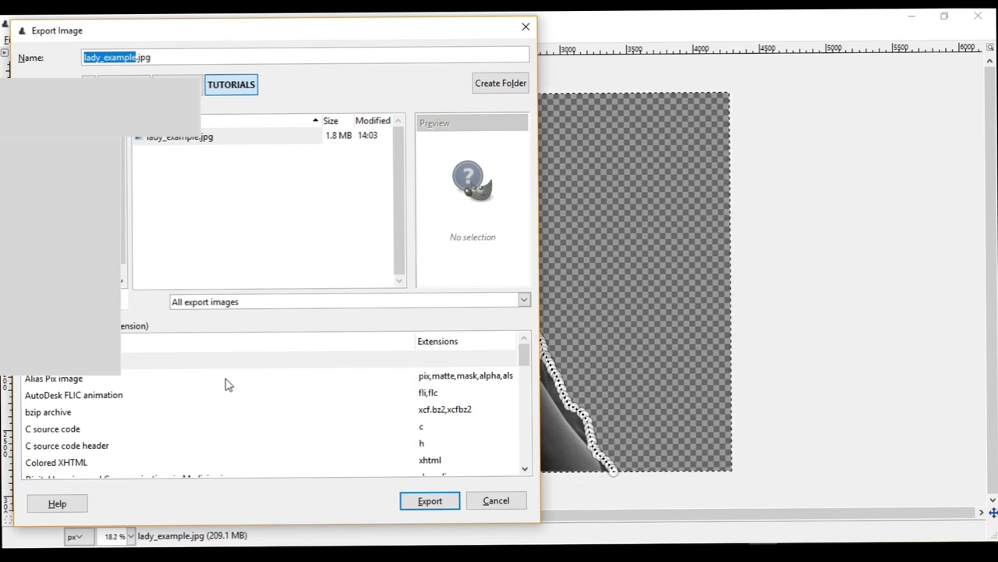
scroll(227, 386, down, 8)
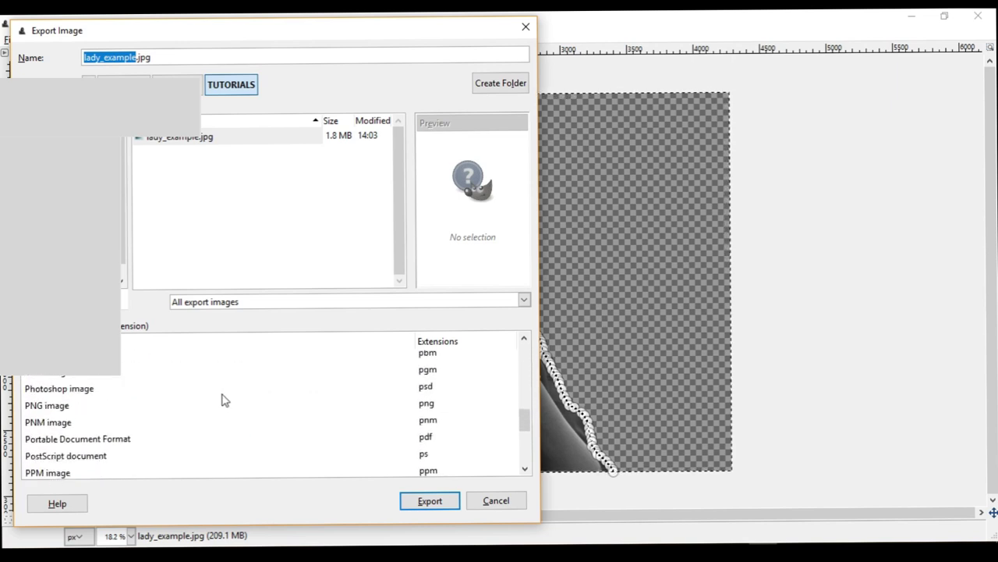
click(72, 407)
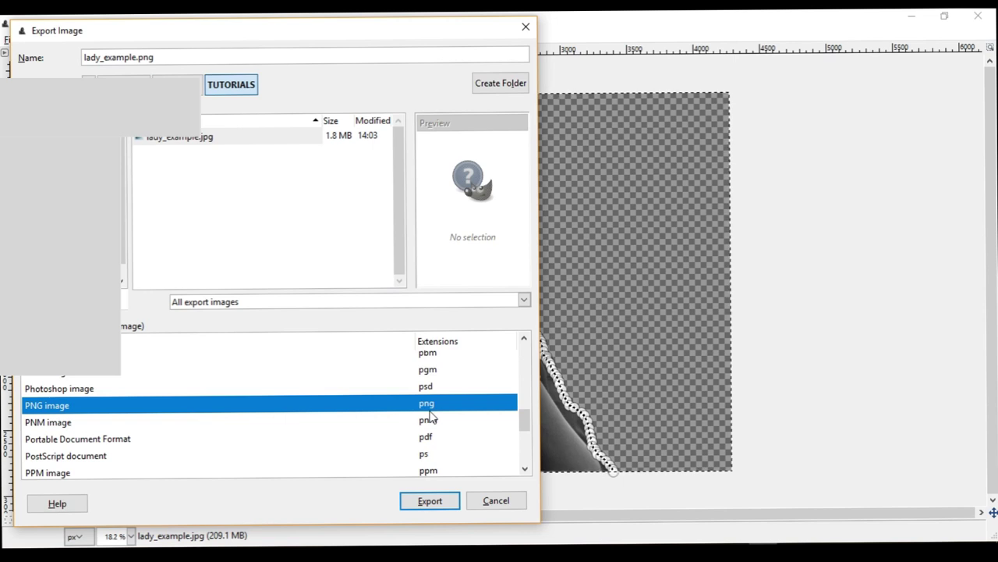
- Turn off saving the background color in the PNG options and export lady_example.png
click(428, 500)
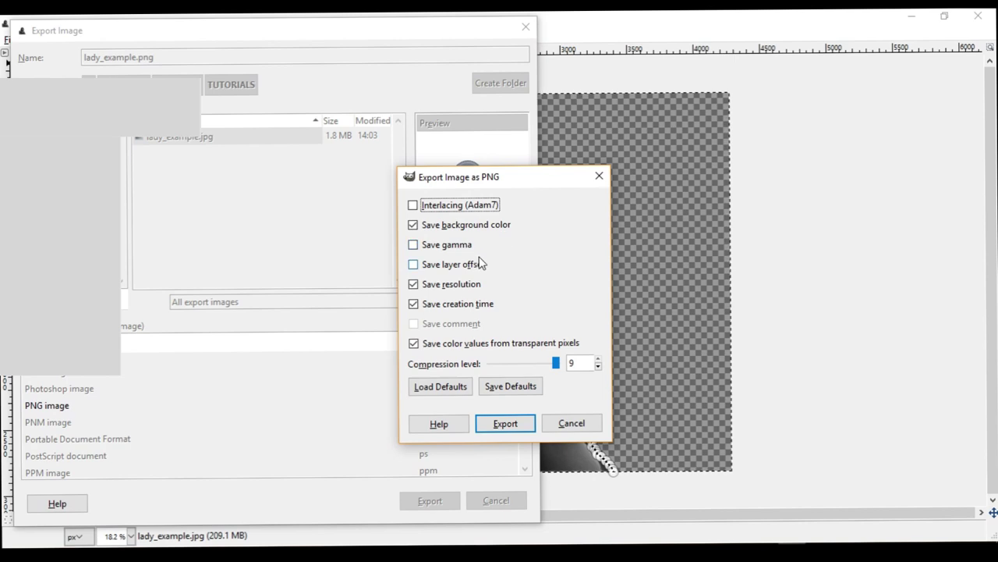
click(471, 228)
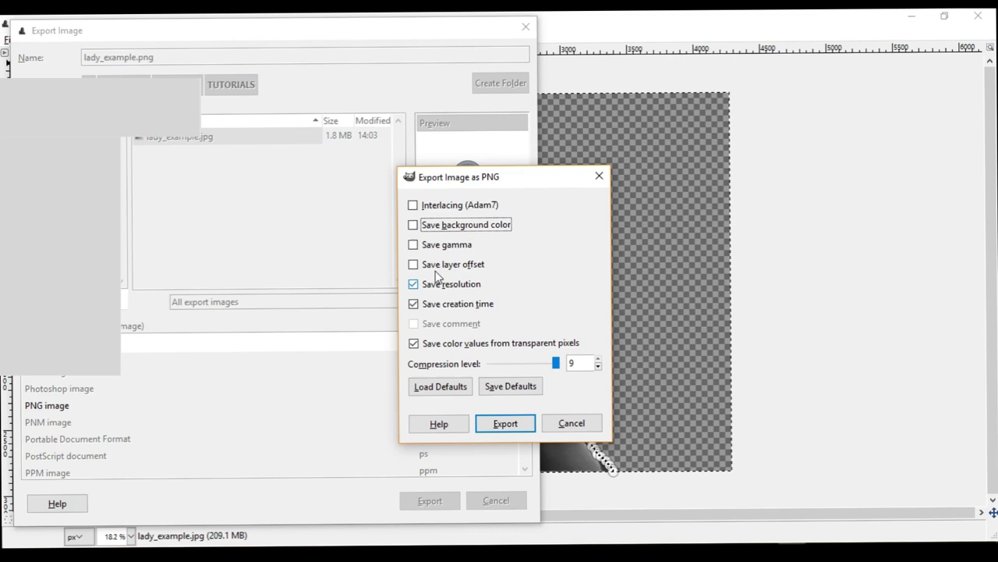
click(505, 424)
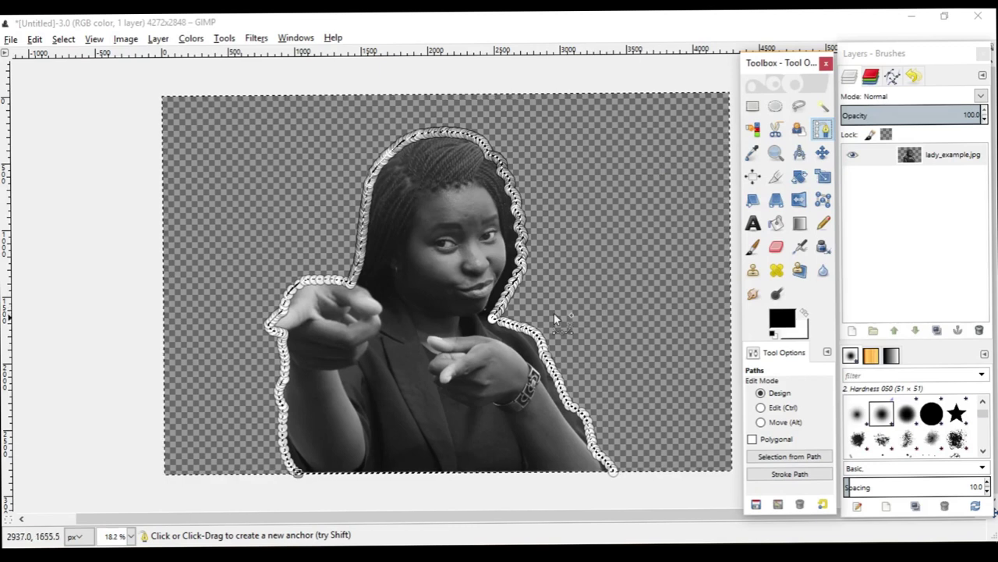
- Switch to the TUTORIALS folder in File Explorer and compare the original lady_example.jpg with the exported lady_example.png
mouse_move(121, 557)
click(120, 499)
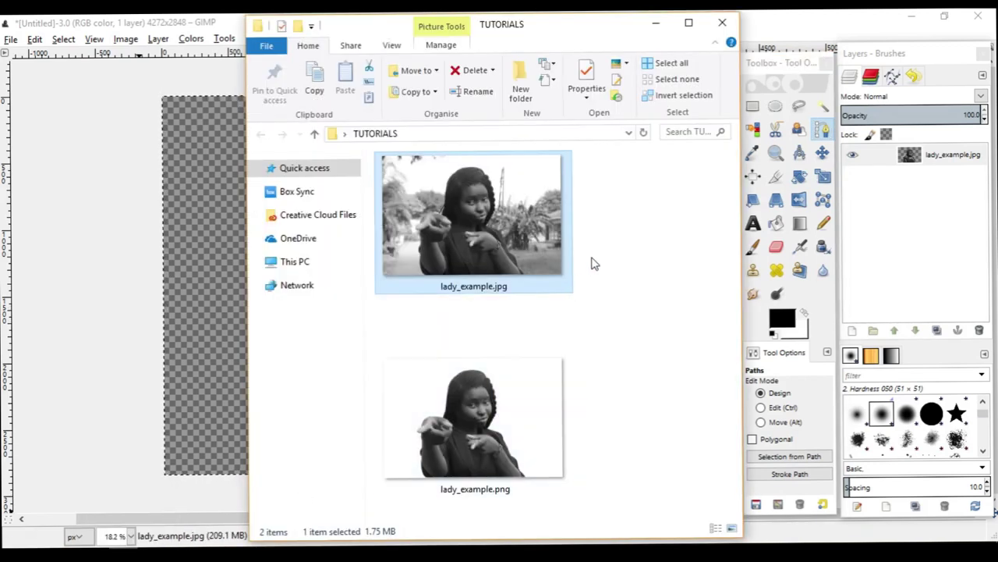
double_click(499, 220)
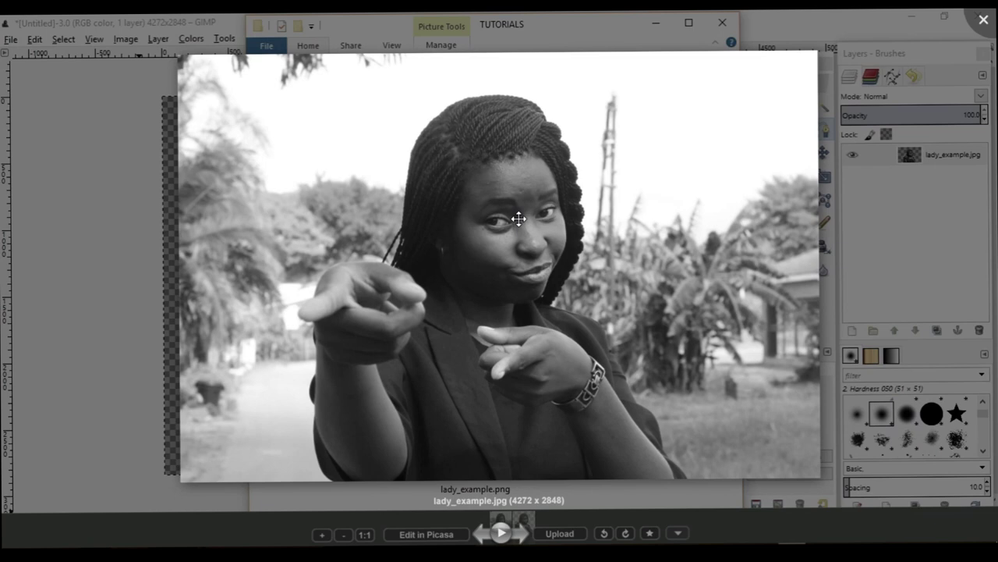
click(525, 536)
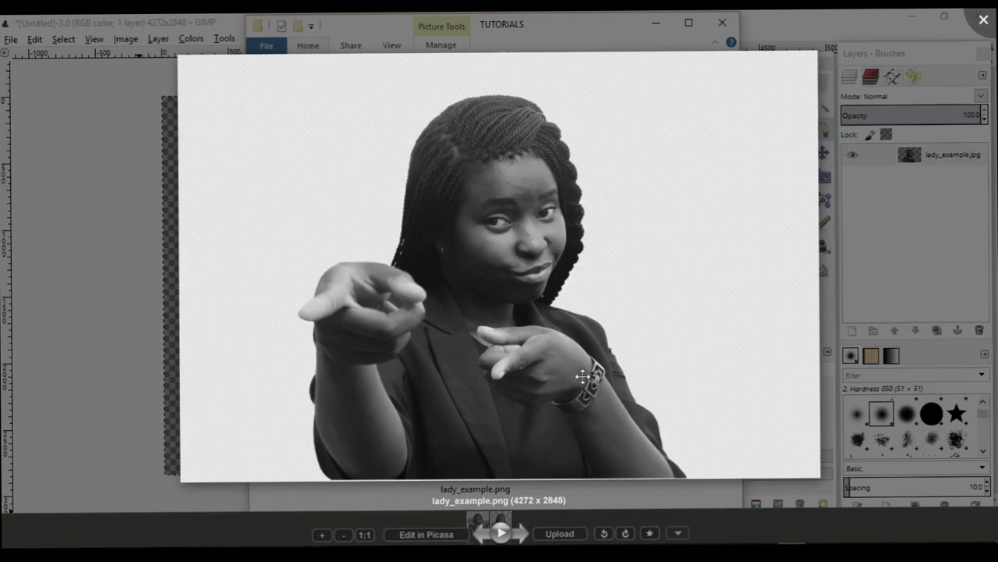
- Examine the cutout in lady_example.png up close, checking its edges along the hair, face, pointing hand and shoulder
scroll(546, 291, up, 3)
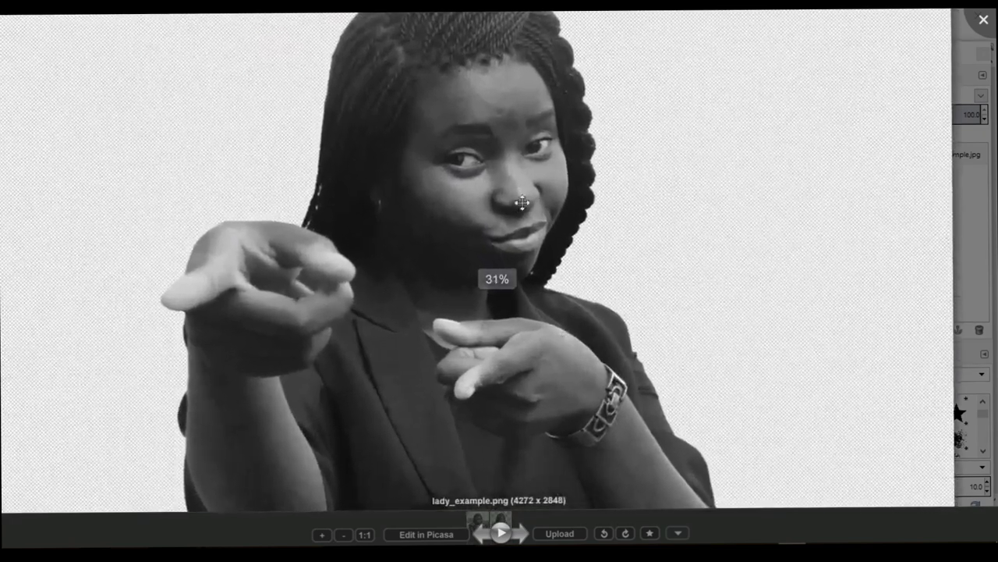
drag(408, 217, 344, 297)
scroll(598, 327, up, 5)
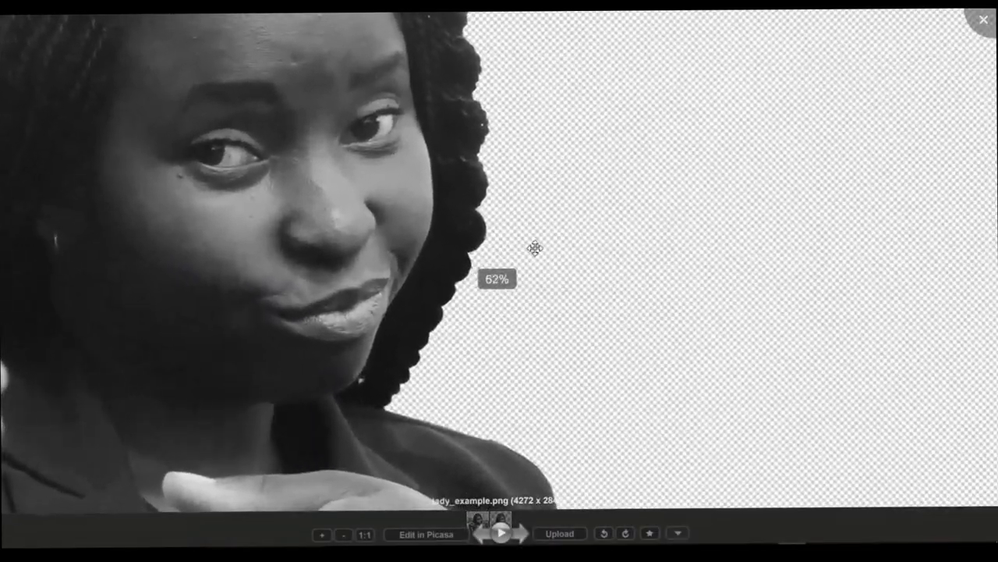
scroll(532, 242, up, 3)
drag(435, 182, 832, 235)
drag(285, 245, 599, 306)
scroll(535, 289, down, 7)
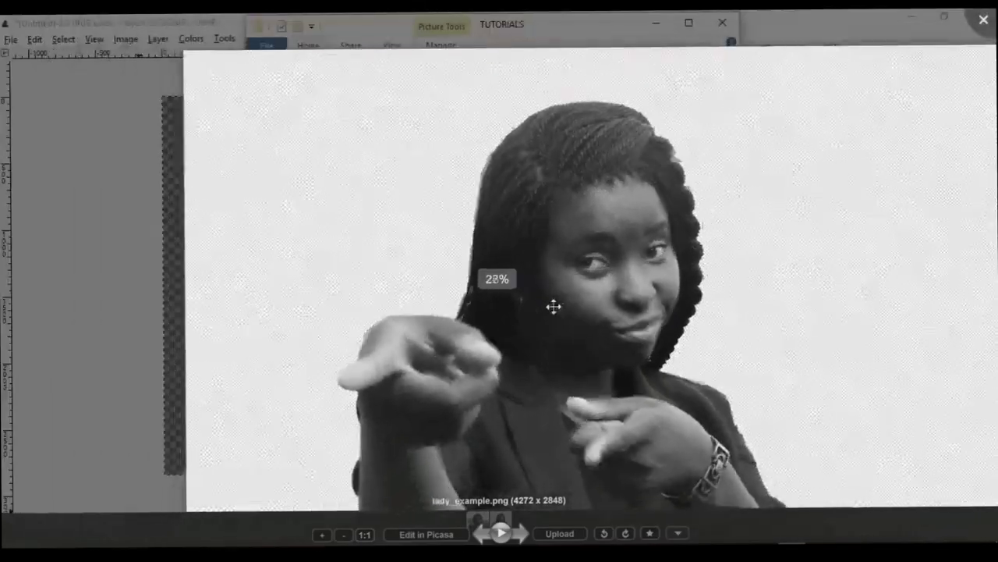
scroll(553, 307, down, 2)
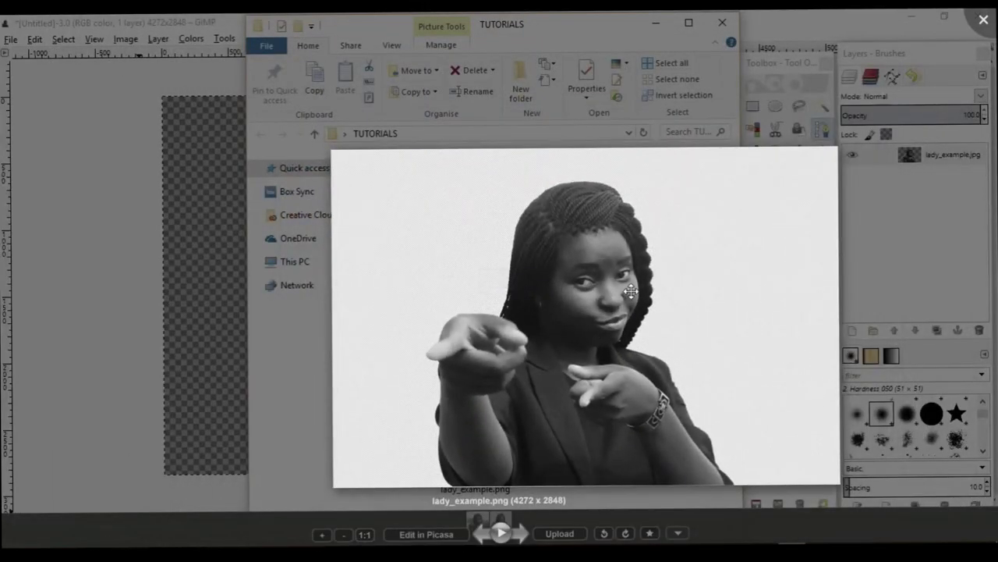
scroll(630, 291, up, 5)
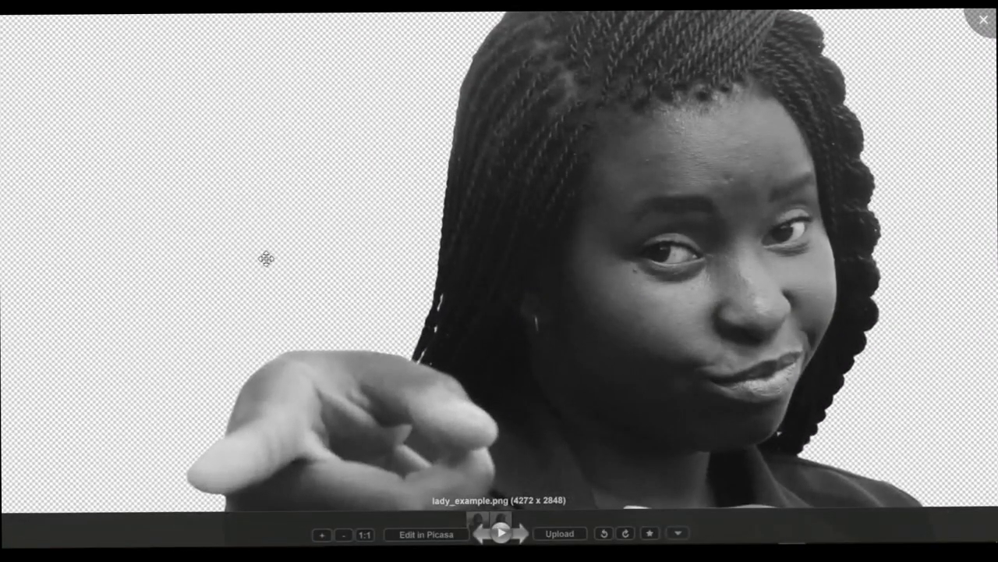
scroll(249, 259, down, 3)
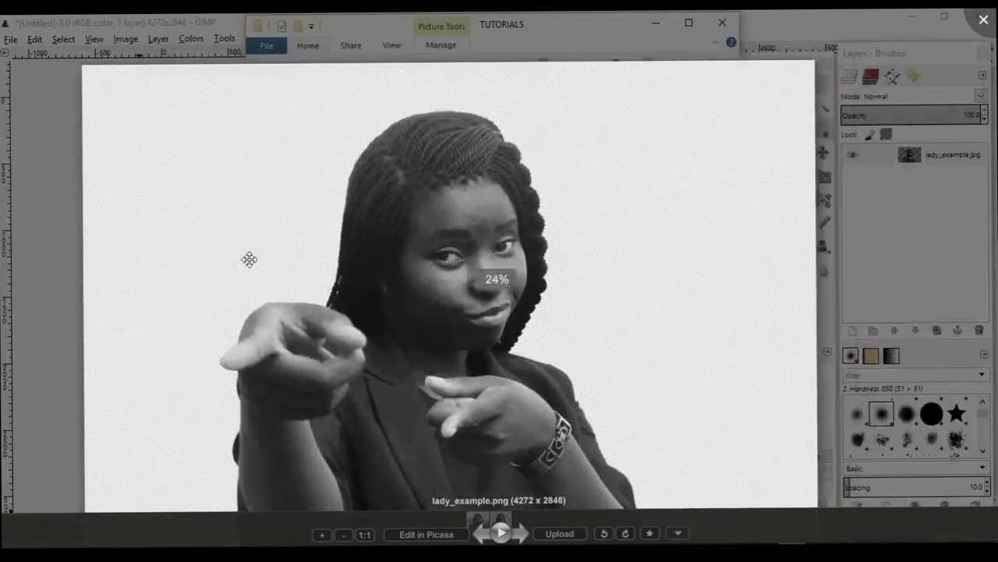
scroll(248, 259, down, 2)
scroll(249, 259, up, 2)
key(Escape)
drag(442, 266, 445, 239)
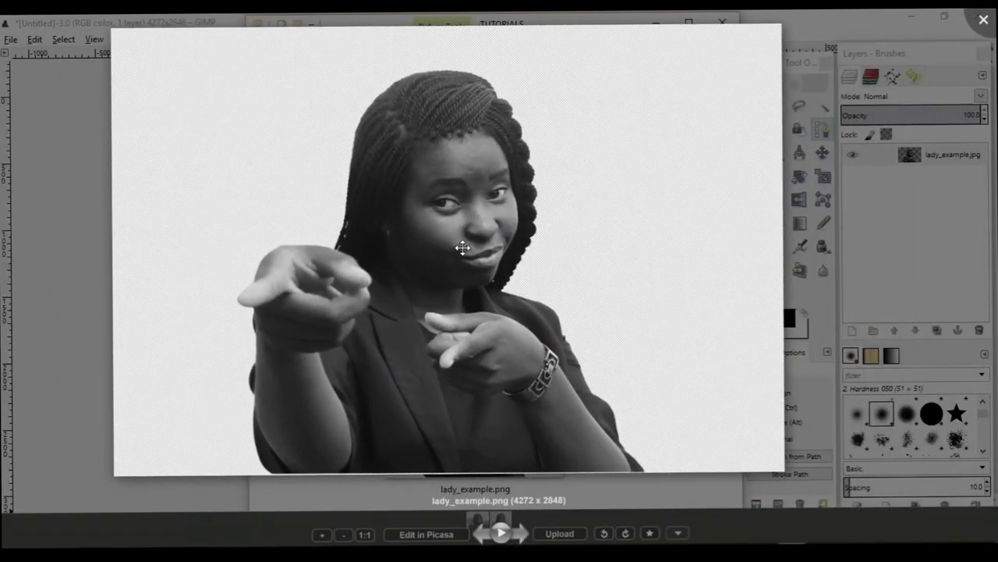